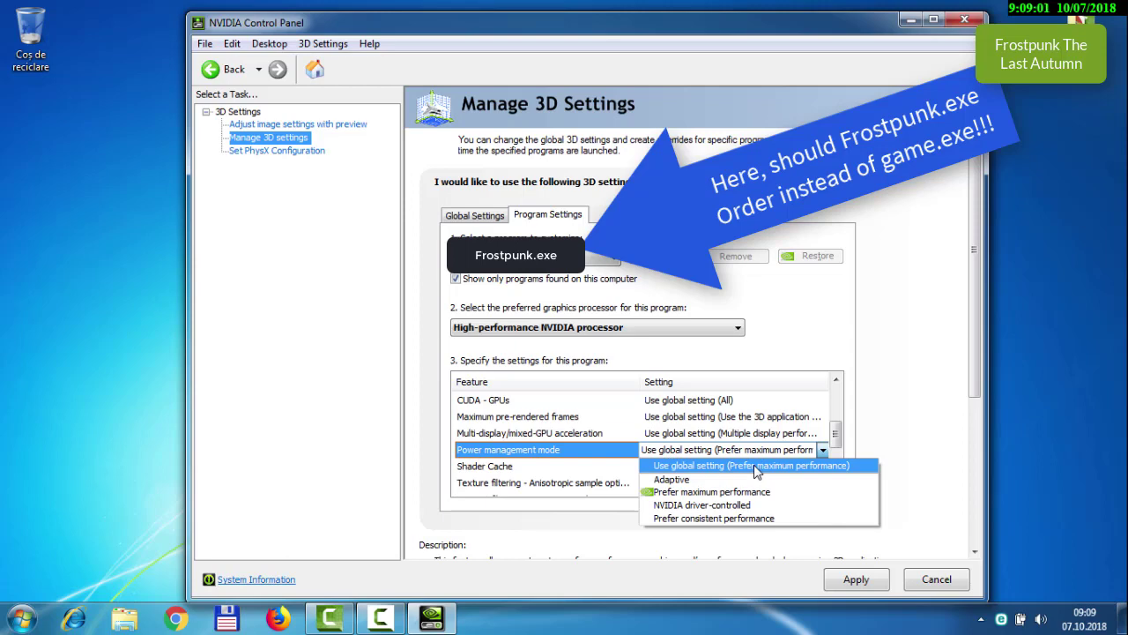
Step: Set the program's power management mode to Prefer maximum performance and its texture filtering quality to High performance
{"action": "left_click", "coordinate": [747, 492]}
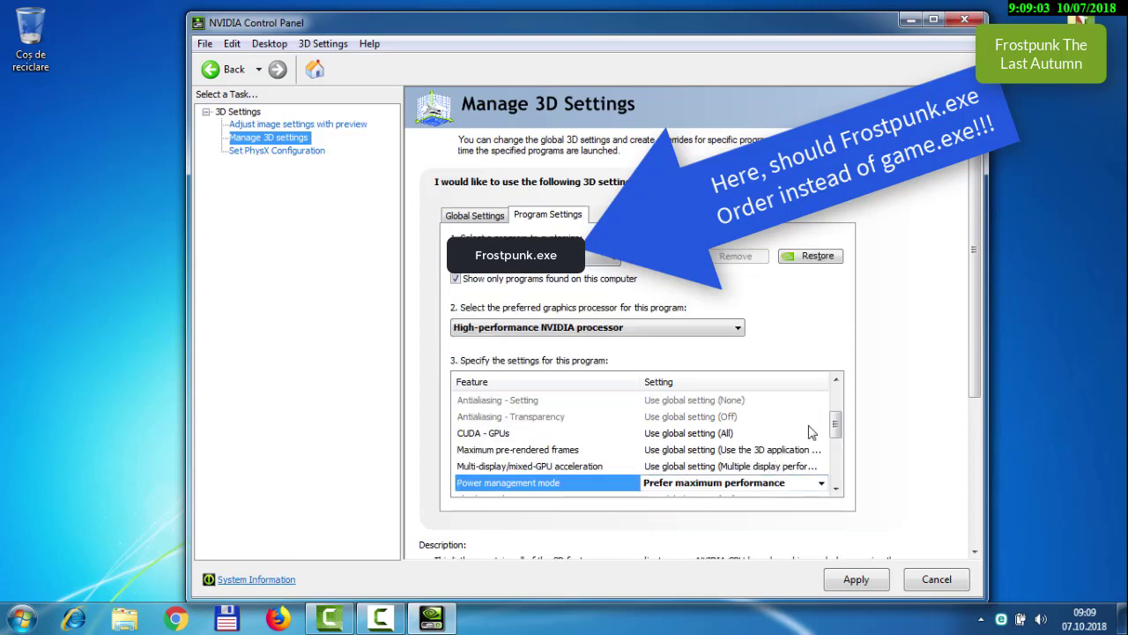
{"action": "left_click_drag", "start_coordinate": [836, 427], "coordinate": [837, 465]}
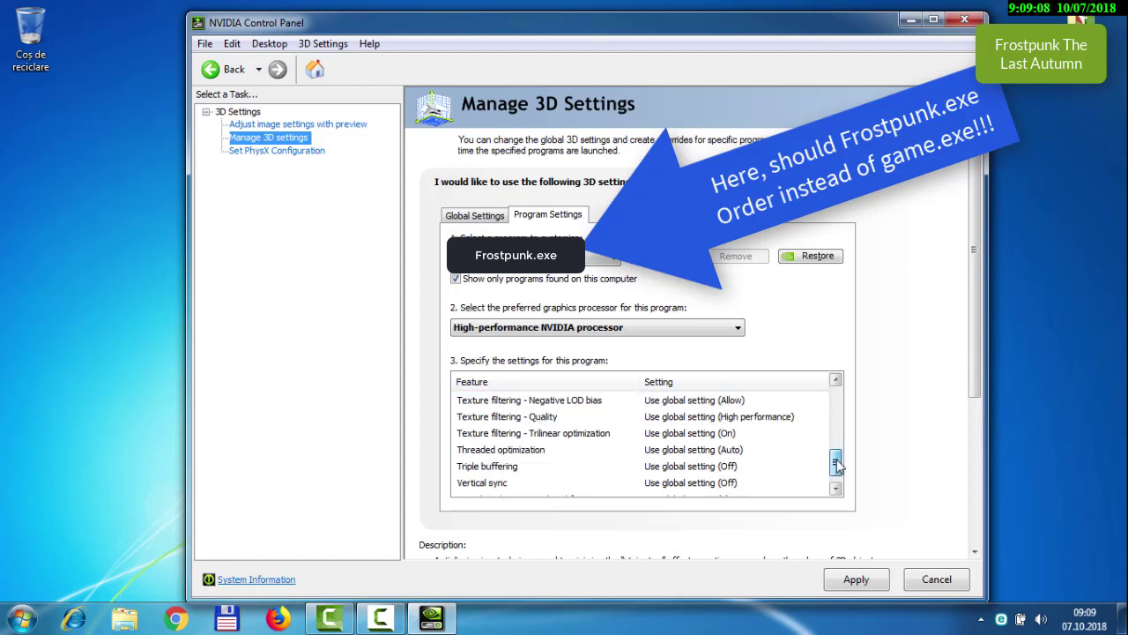
{"action": "left_click", "coordinate": [781, 418]}
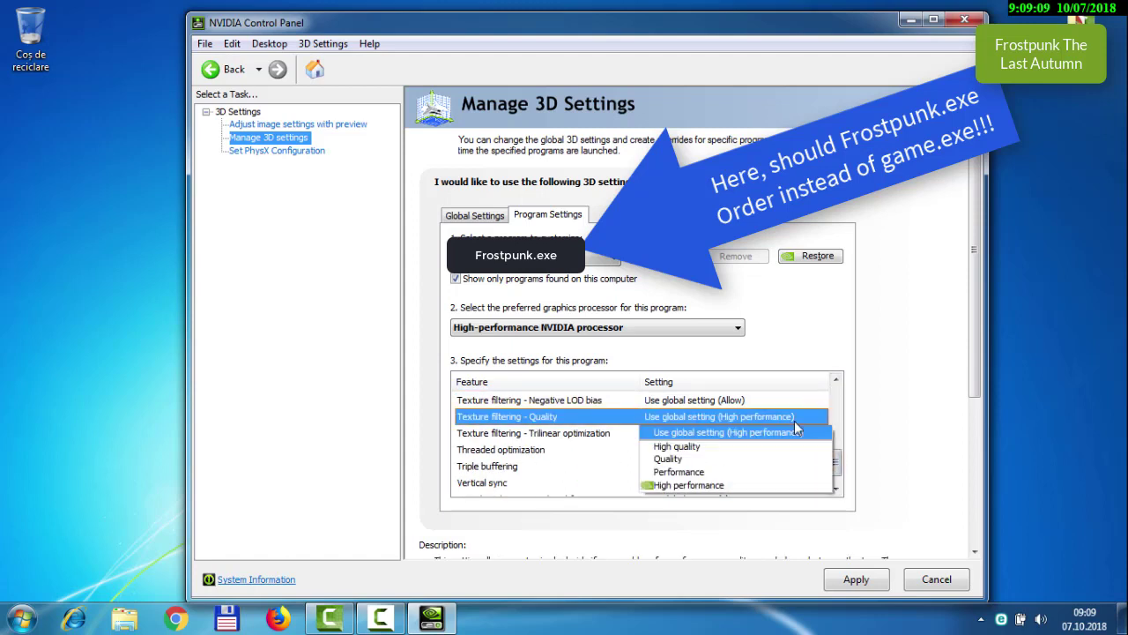
{"action": "left_click", "coordinate": [689, 485]}
{"action": "left_click_drag", "start_coordinate": [835, 445], "coordinate": [838, 476]}
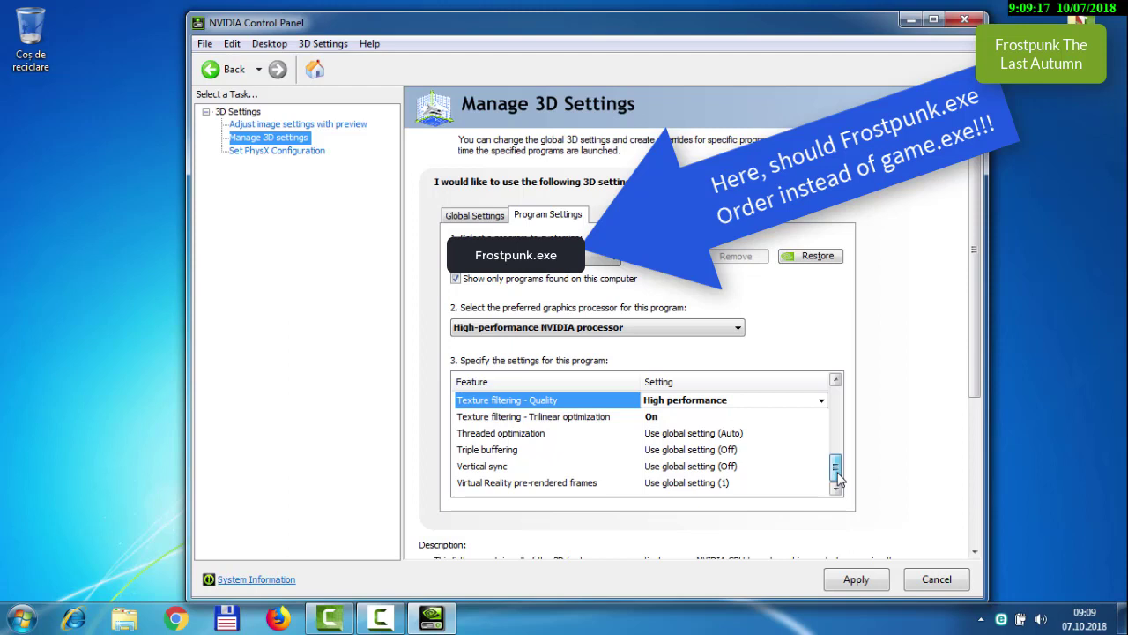
Step: Set the program's anisotropic sample optimization for texture filtering to Off and close the NVIDIA Control Panel
{"action": "left_click_drag", "start_coordinate": [837, 479], "coordinate": [836, 443]}
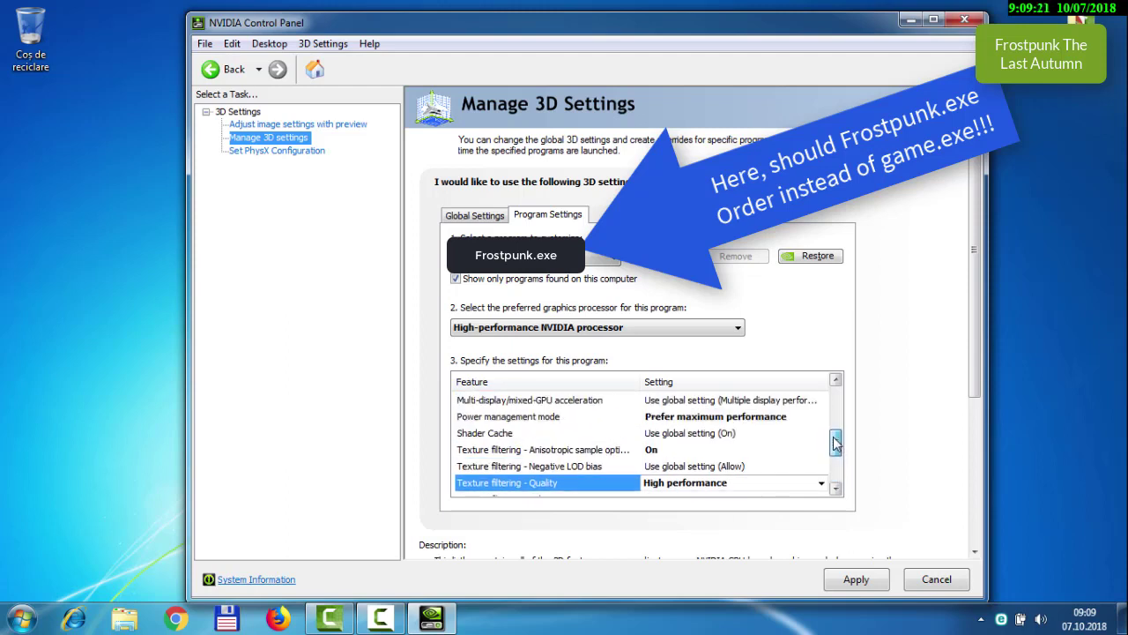
{"action": "left_click", "coordinate": [693, 451]}
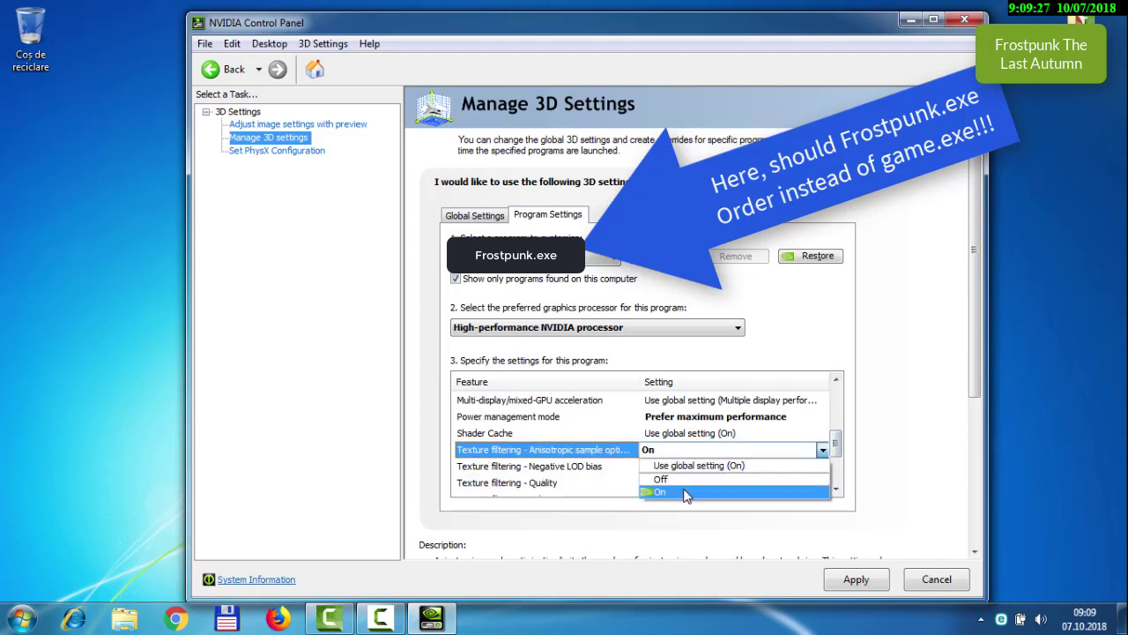
{"action": "left_click", "coordinate": [688, 478]}
{"action": "left_click_drag", "start_coordinate": [836, 435], "coordinate": [836, 399]}
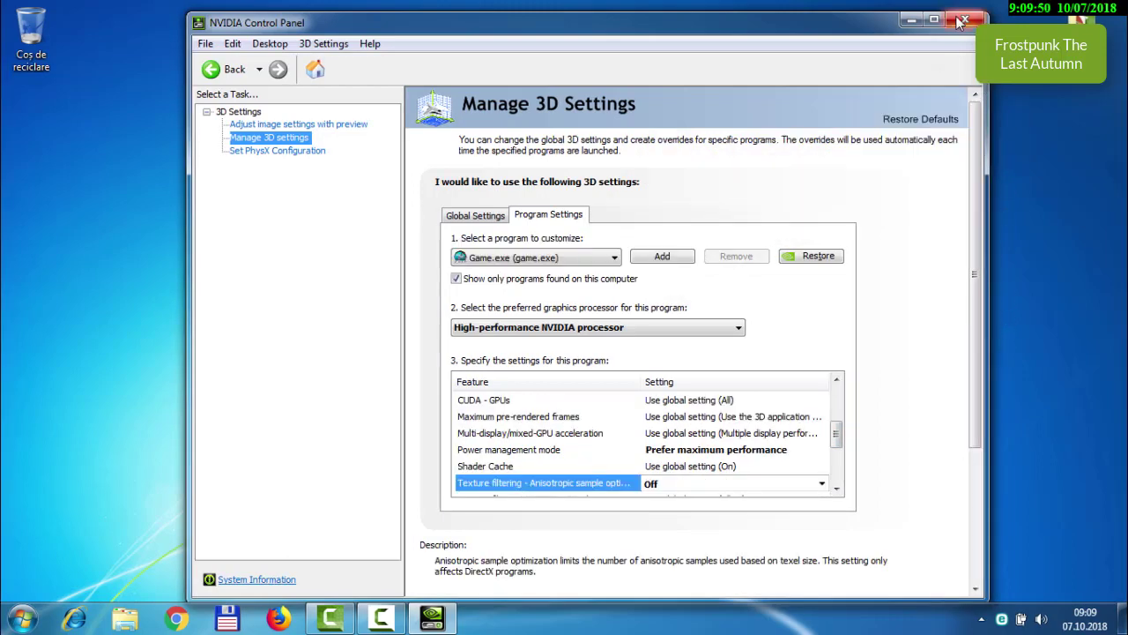
{"action": "left_click", "coordinate": [964, 20]}
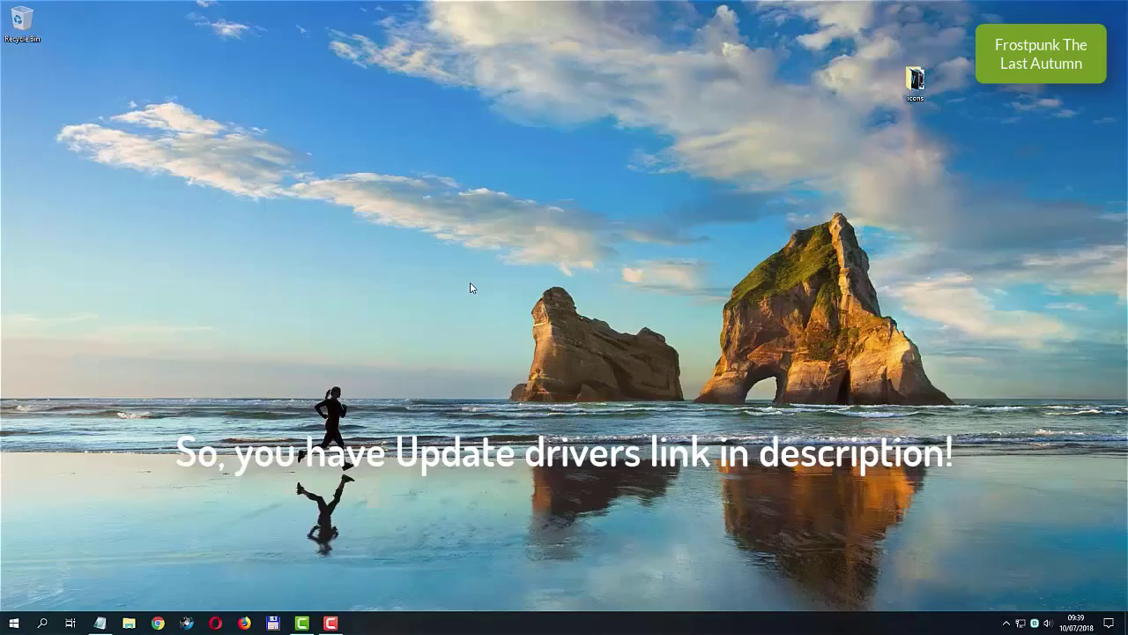
Step: Open AMD Radeon Settings from the desktop and show its gaming profiles
{"action": "right_click", "coordinate": [470, 285]}
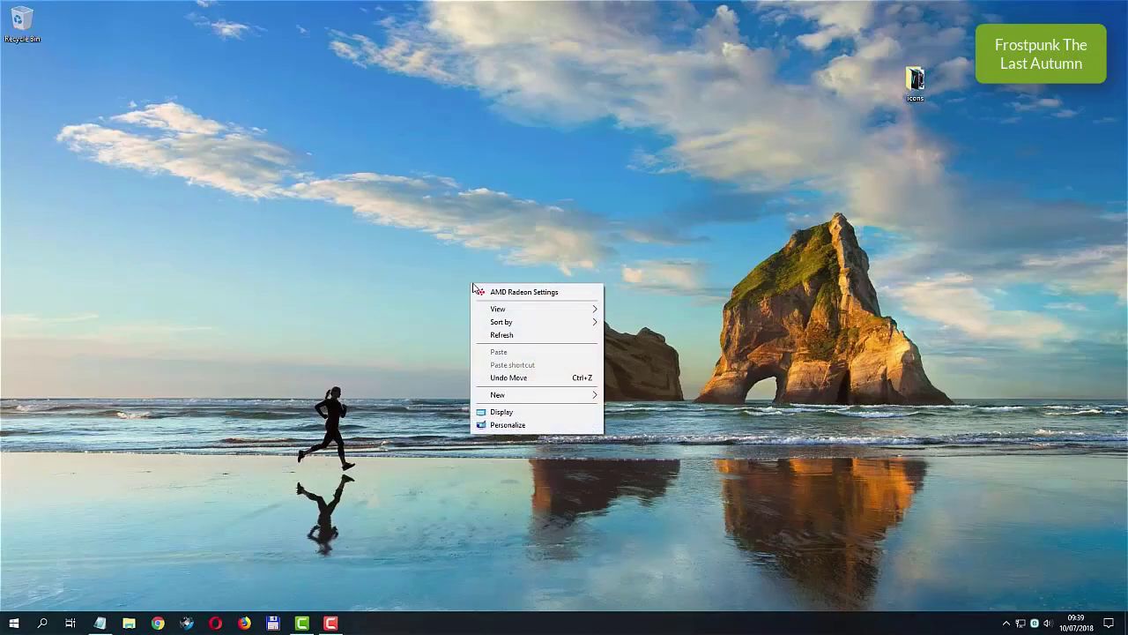
{"action": "left_click", "coordinate": [571, 292]}
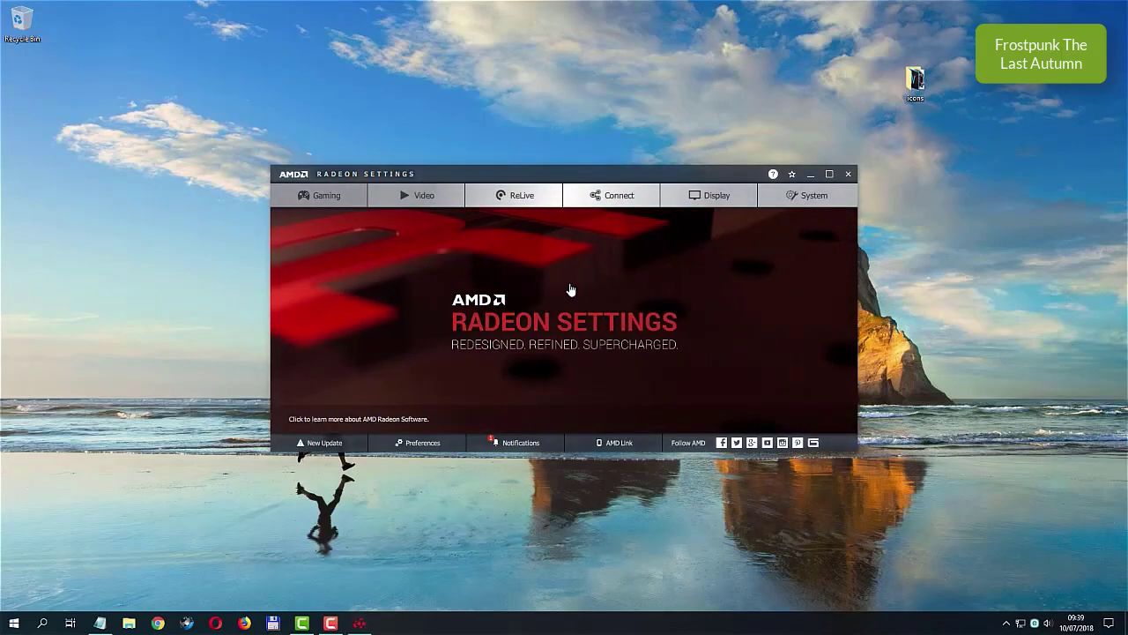
{"action": "left_click", "coordinate": [311, 193]}
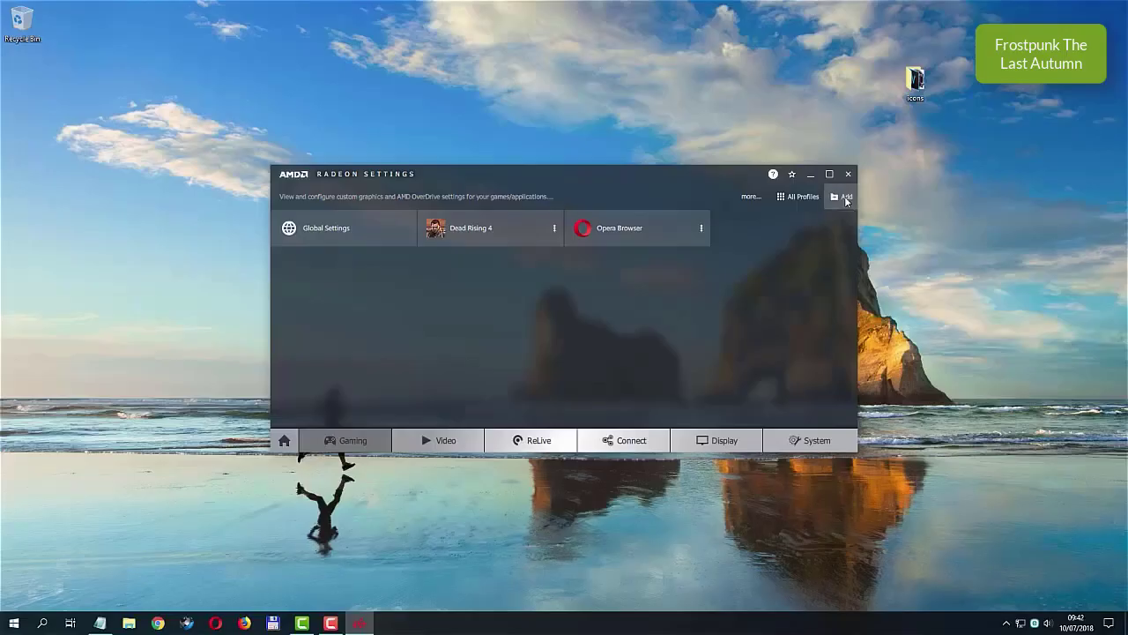
Step: Add a gaming profile for the GAME application from the DESIRED GAME FOLDER in Downloads and check the profile's options
{"action": "left_click", "coordinate": [842, 196]}
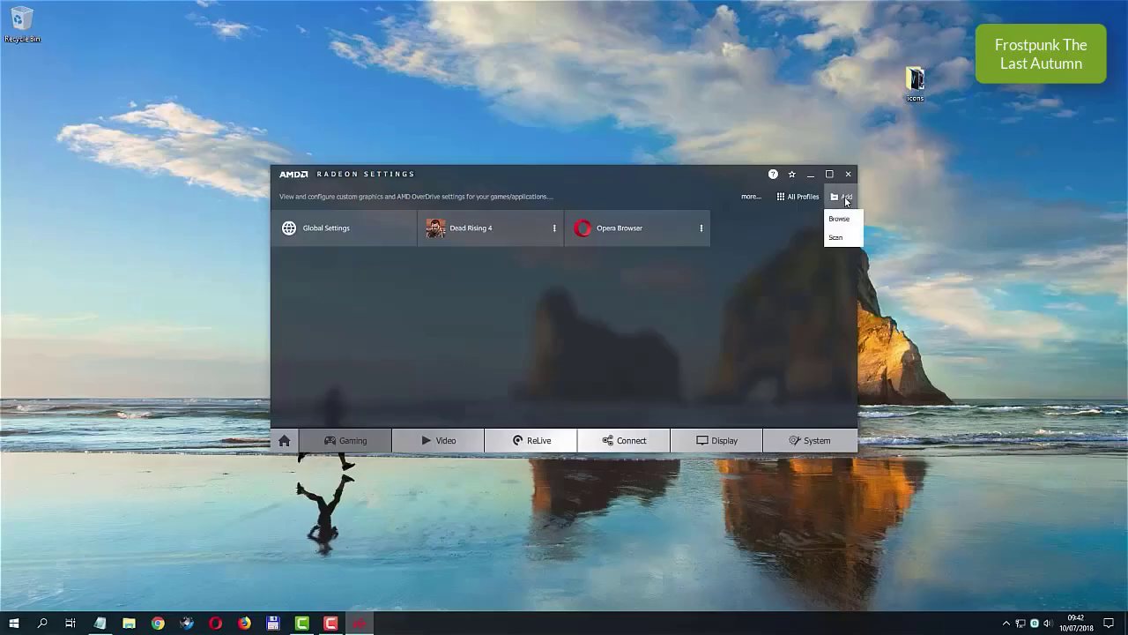
{"action": "left_click", "coordinate": [844, 218]}
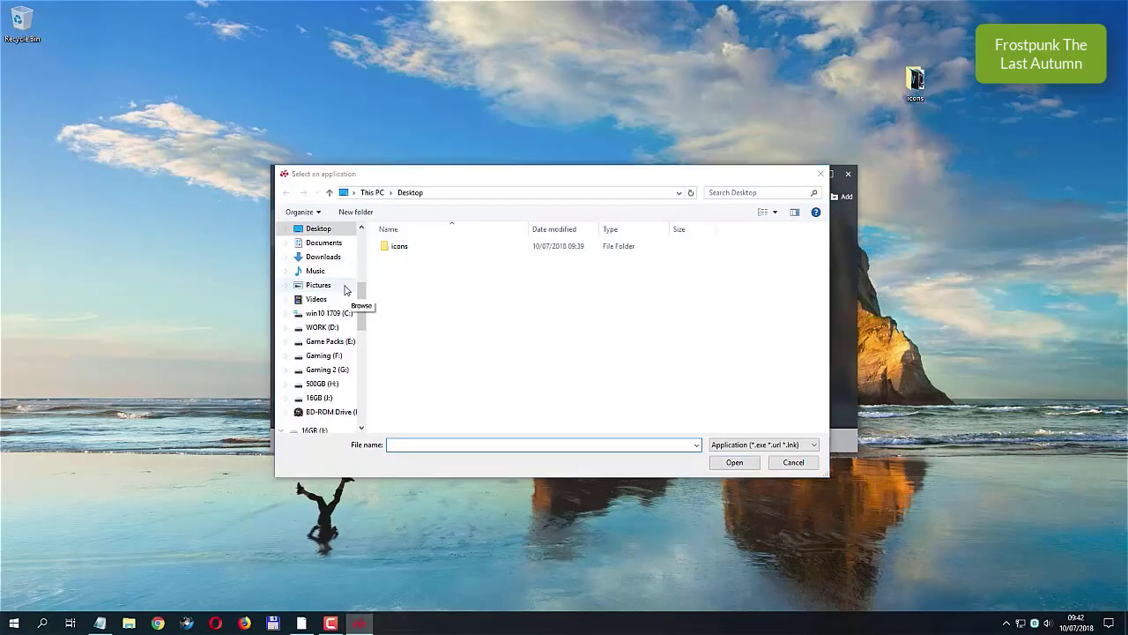
{"action": "left_click", "coordinate": [324, 257]}
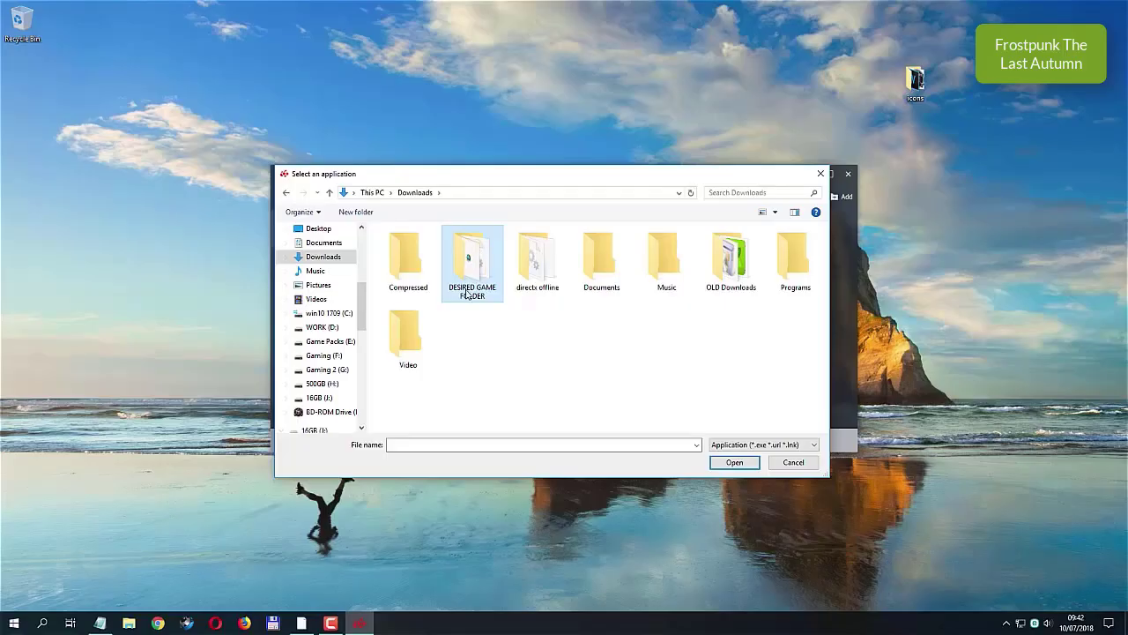
{"action": "double_click", "coordinate": [474, 261]}
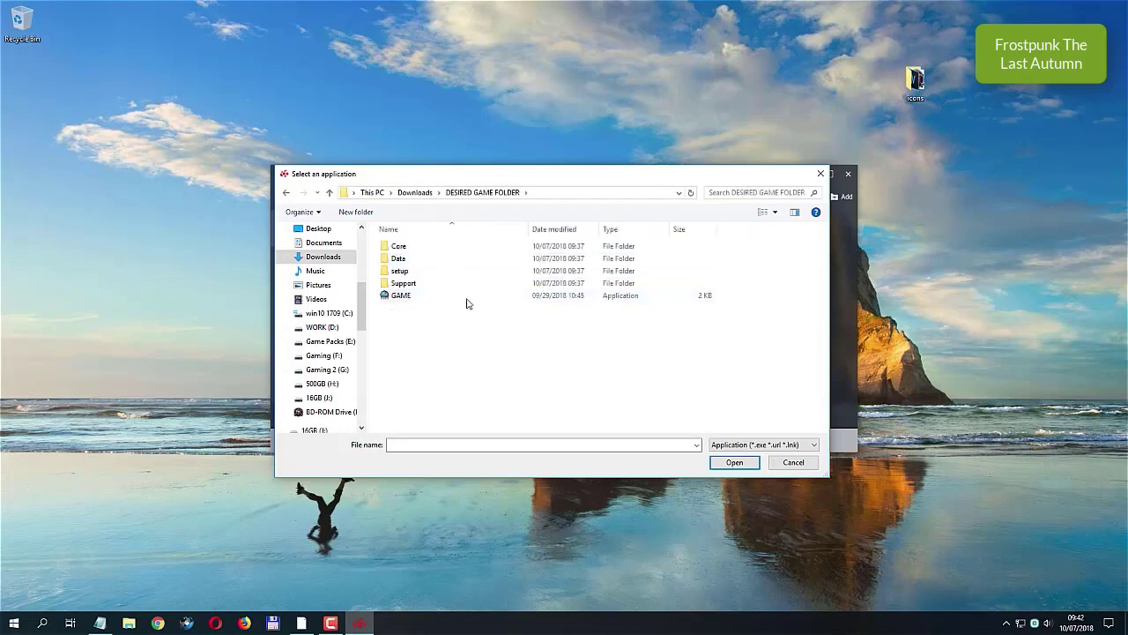
{"action": "left_click", "coordinate": [404, 296]}
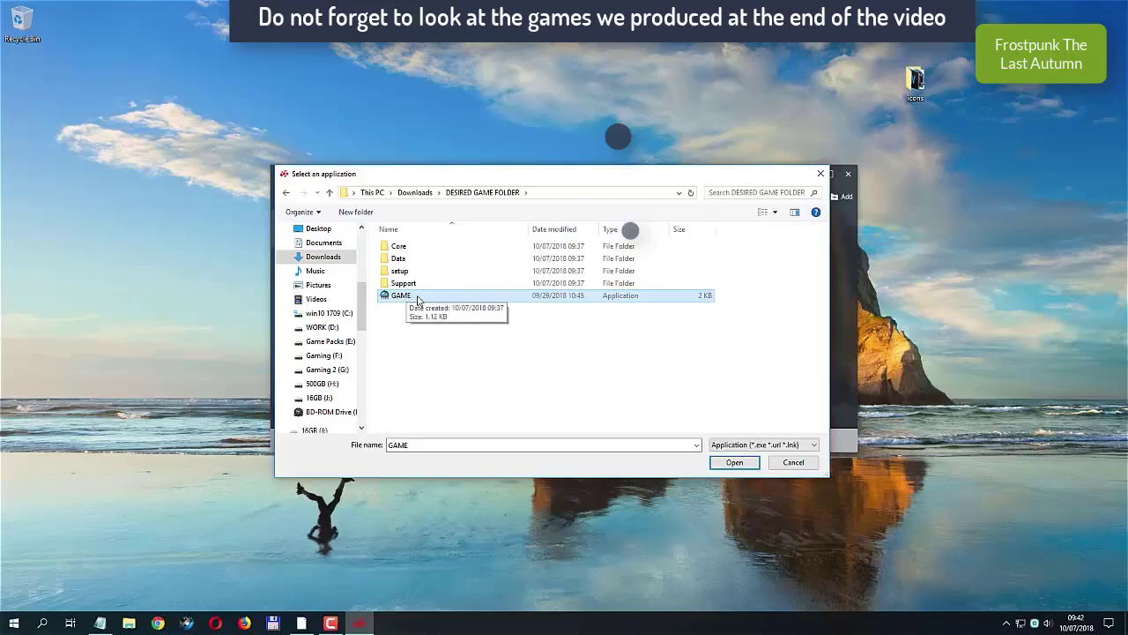
{"action": "left_click", "coordinate": [741, 462]}
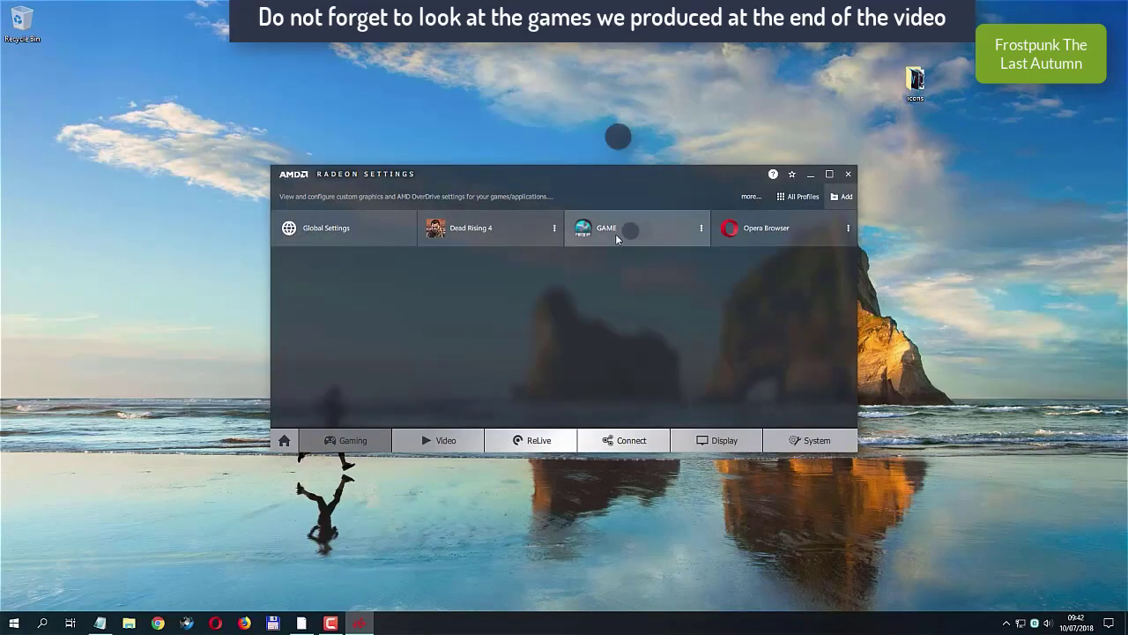
{"action": "left_click", "coordinate": [702, 230]}
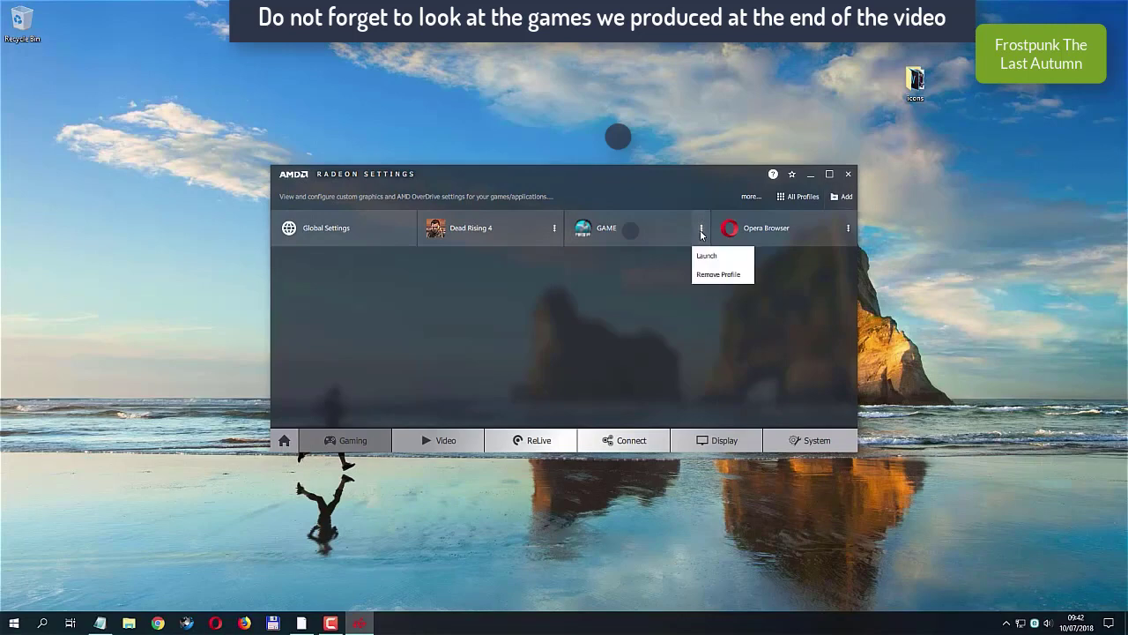
{"action": "left_click", "coordinate": [597, 349]}
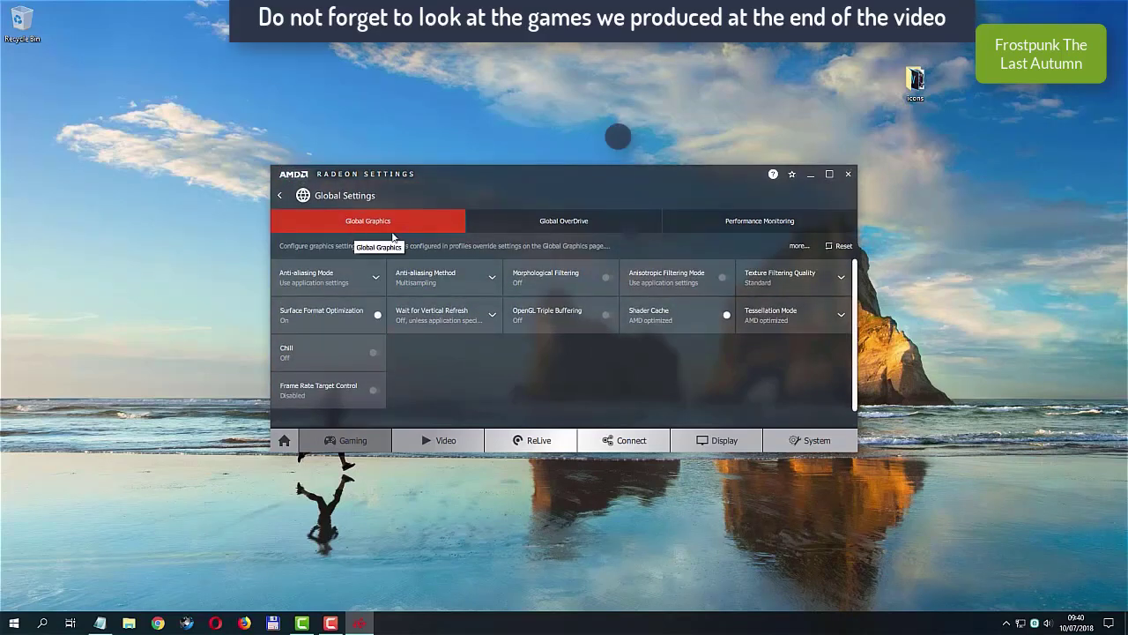
Step: In the global graphics settings, set Anti-aliasing Mode to Override application settings and Texture Filtering Quality to Performance
{"action": "left_click", "coordinate": [377, 278]}
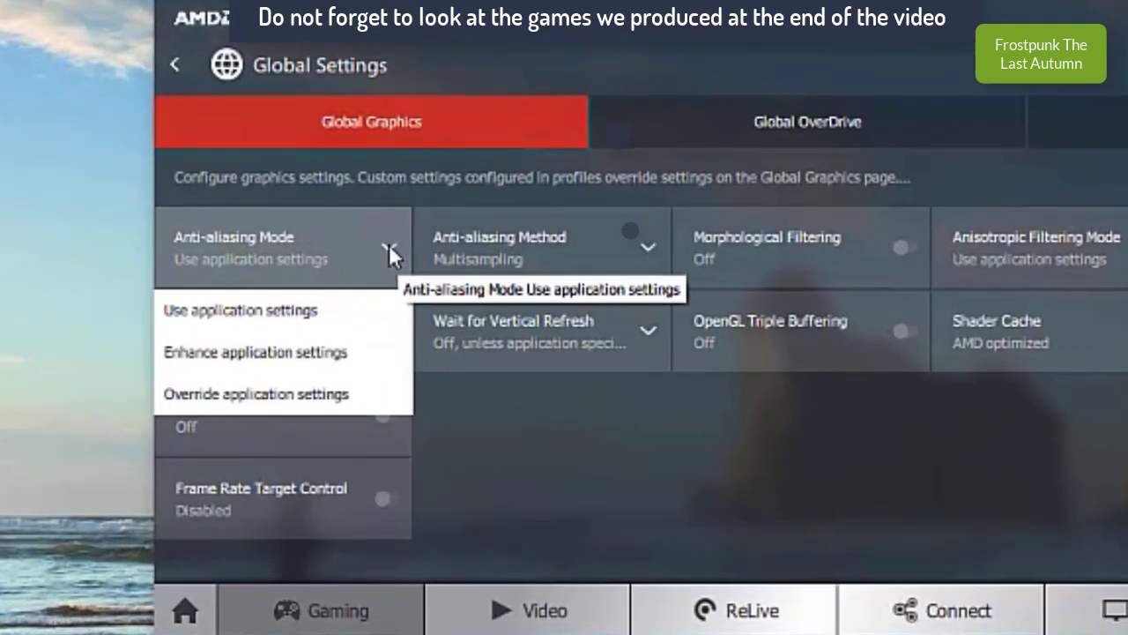
{"action": "left_click", "coordinate": [326, 396]}
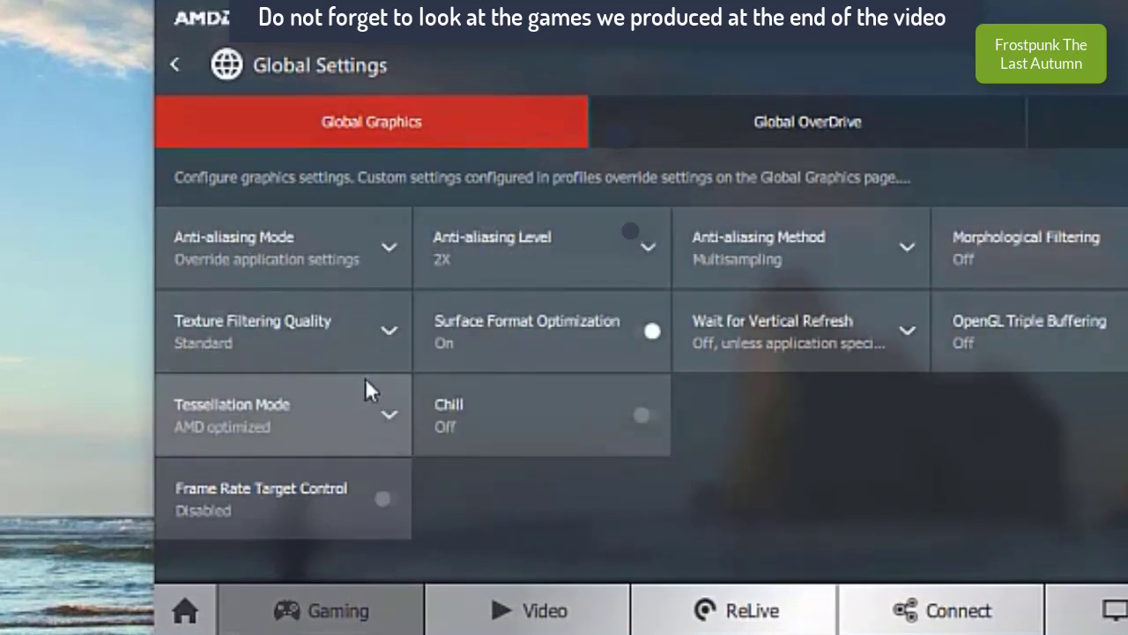
{"action": "left_click", "coordinate": [387, 330]}
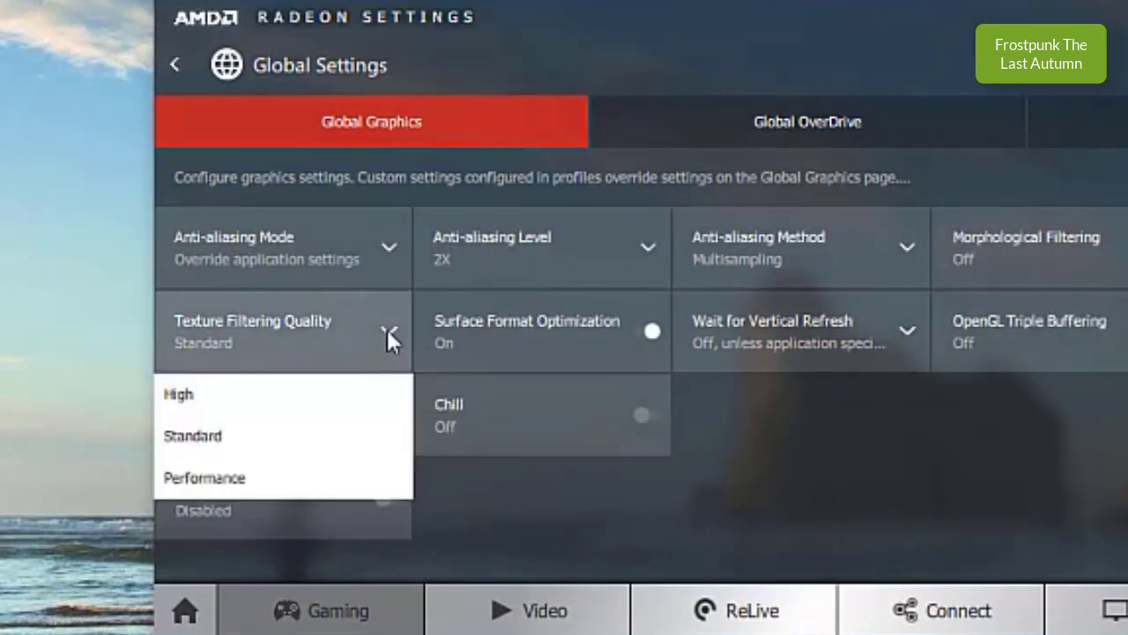
{"action": "left_click", "coordinate": [314, 482]}
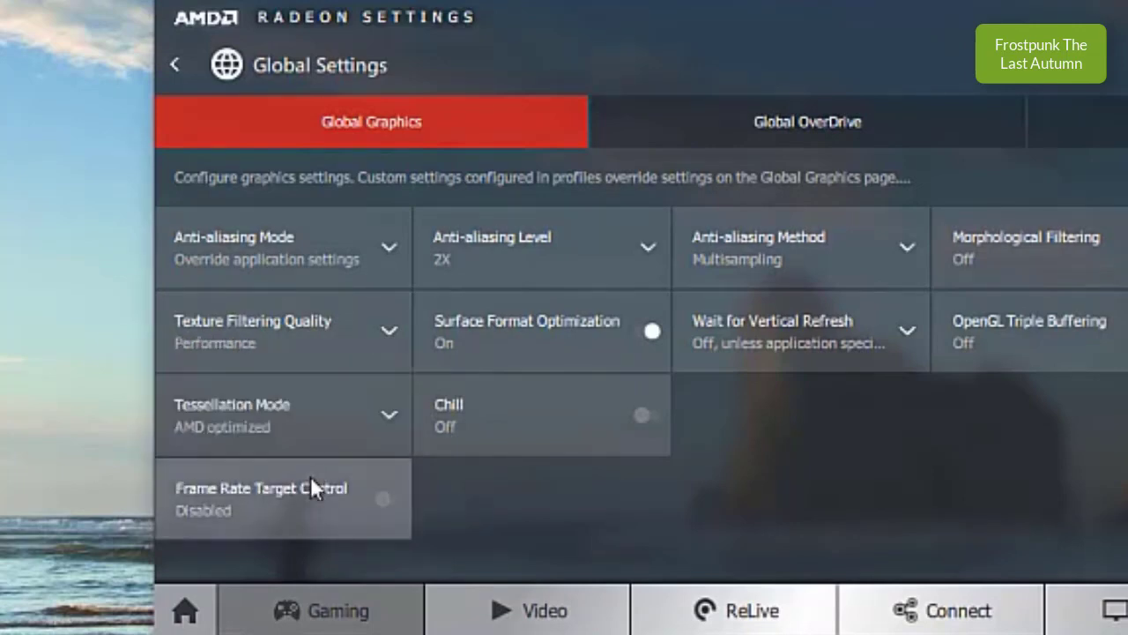
Step: Choose 2X as the global anti-aliasing level and review the available anti-aliasing methods
{"action": "left_click", "coordinate": [647, 253]}
{"action": "scroll", "coordinate": [612, 350], "scroll_direction": "down", "scroll_amount": 1}
{"action": "scroll", "coordinate": [634, 379], "scroll_direction": "up", "scroll_amount": 1}
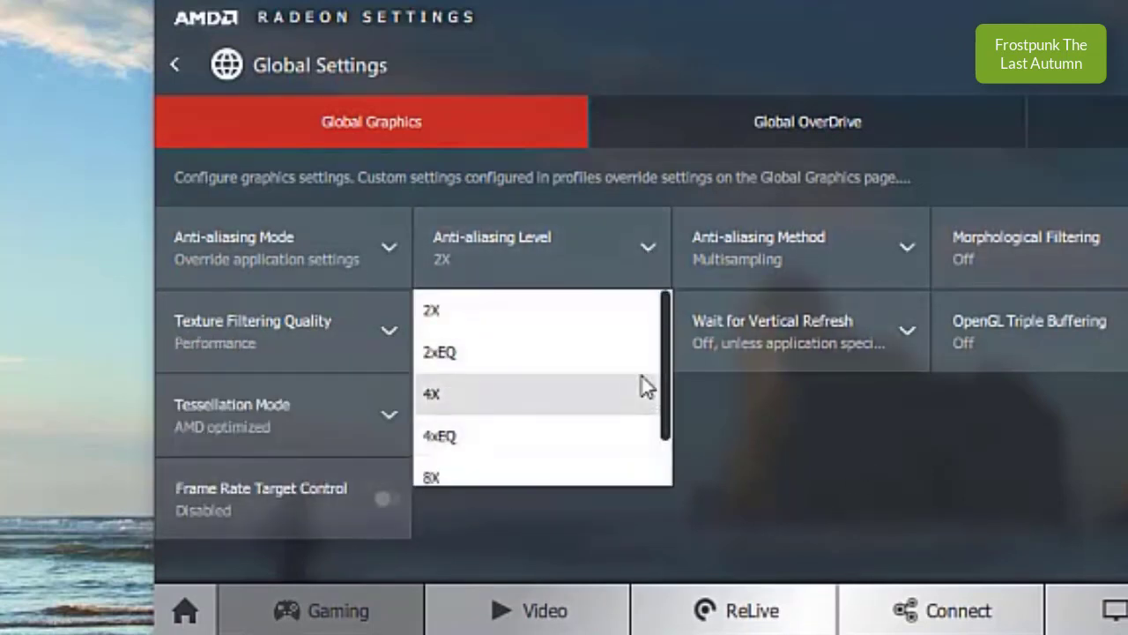
{"action": "left_click_drag", "start_coordinate": [665, 355], "coordinate": [660, 262]}
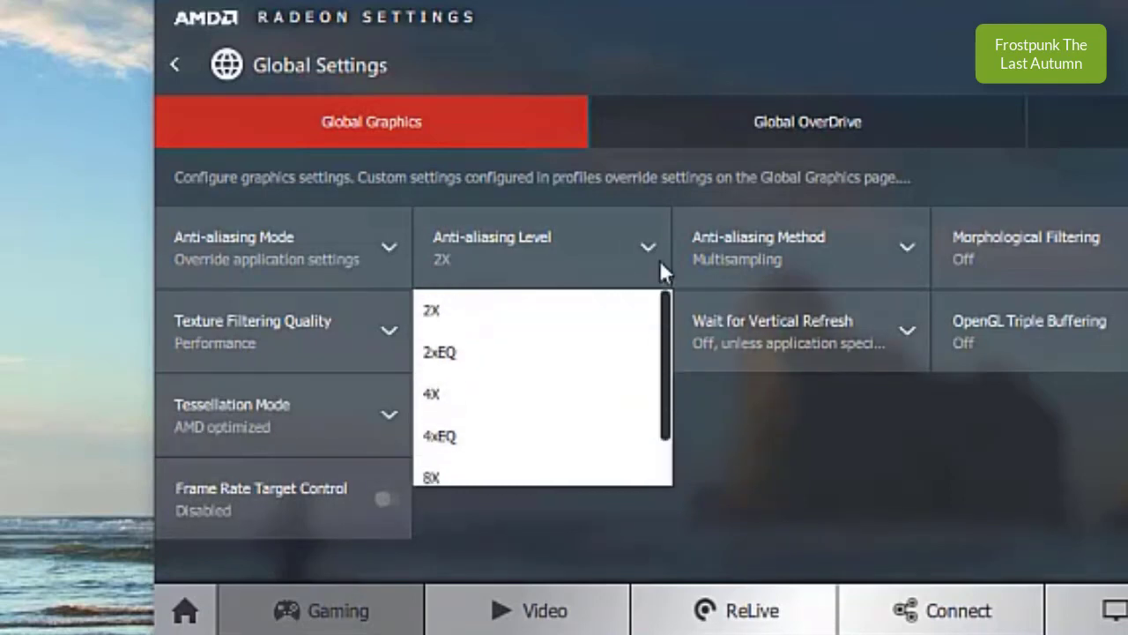
{"action": "left_click", "coordinate": [523, 310]}
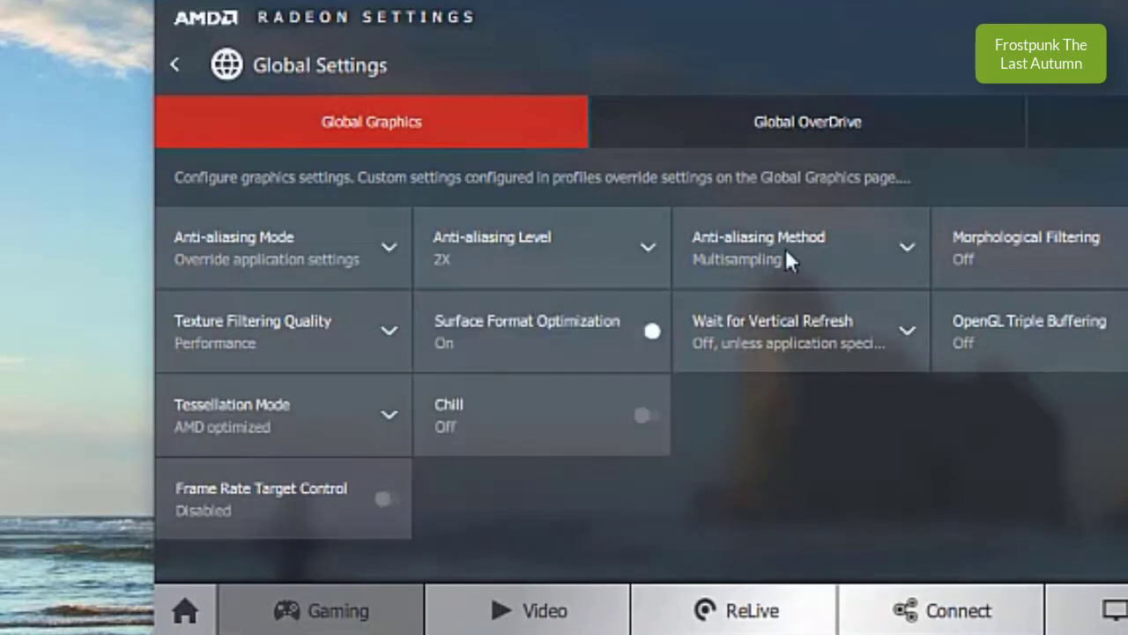
{"action": "left_click", "coordinate": [901, 251]}
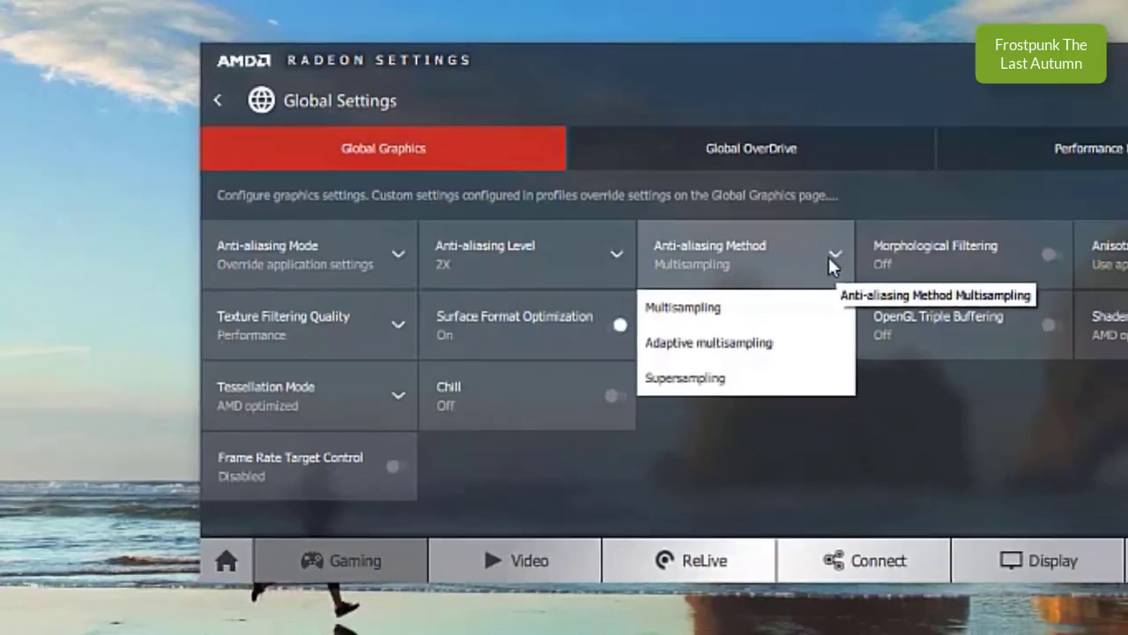
{"action": "left_click", "coordinate": [833, 255]}
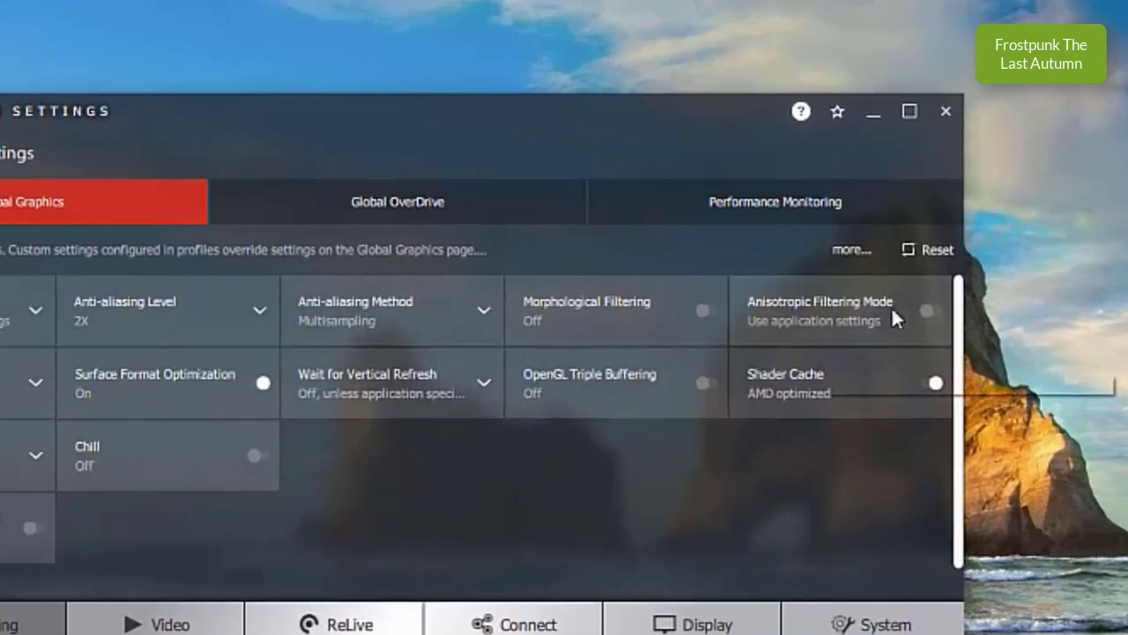
Step: Set Anisotropic Filtering Mode to use application settings and Wait for Vertical Refresh to Always off
{"action": "left_click", "coordinate": [894, 309]}
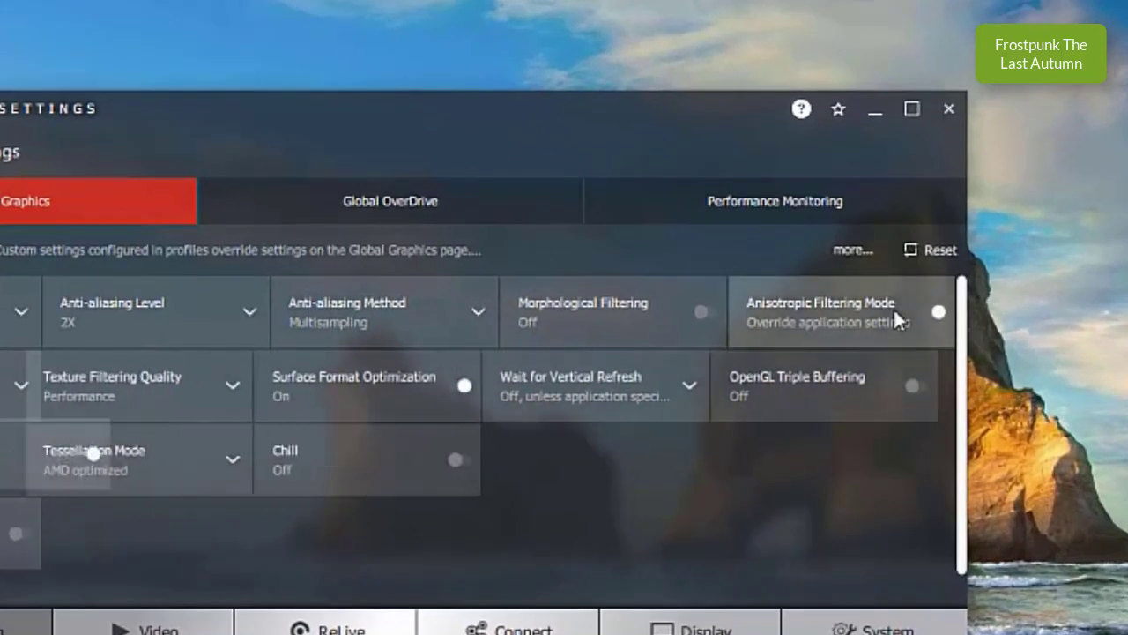
{"action": "left_click", "coordinate": [904, 319]}
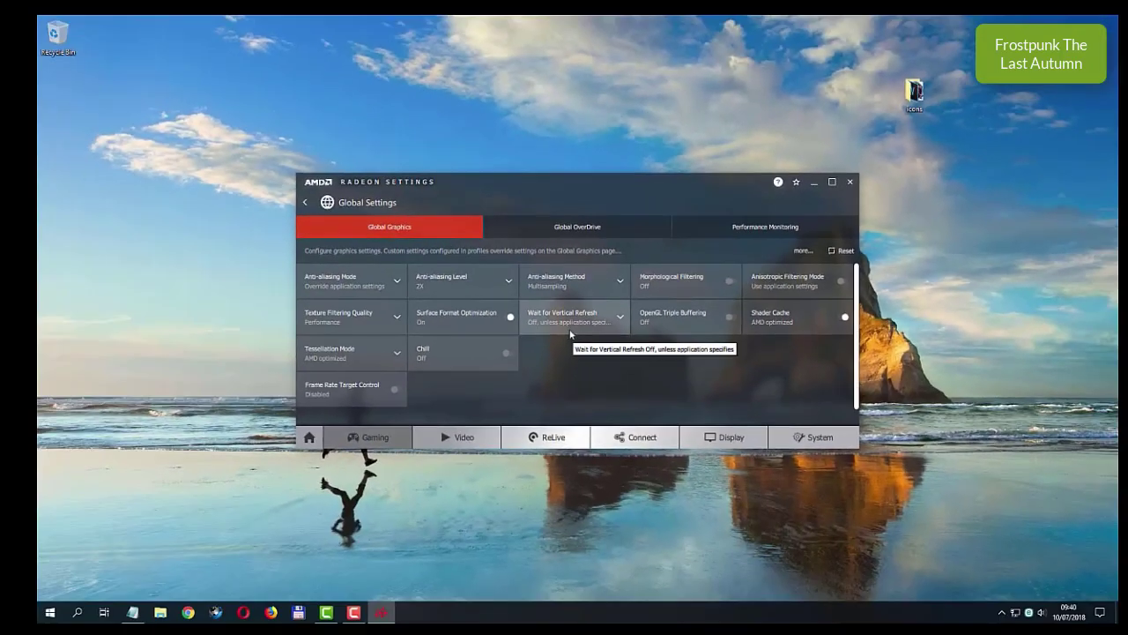
{"action": "left_click", "coordinate": [478, 385]}
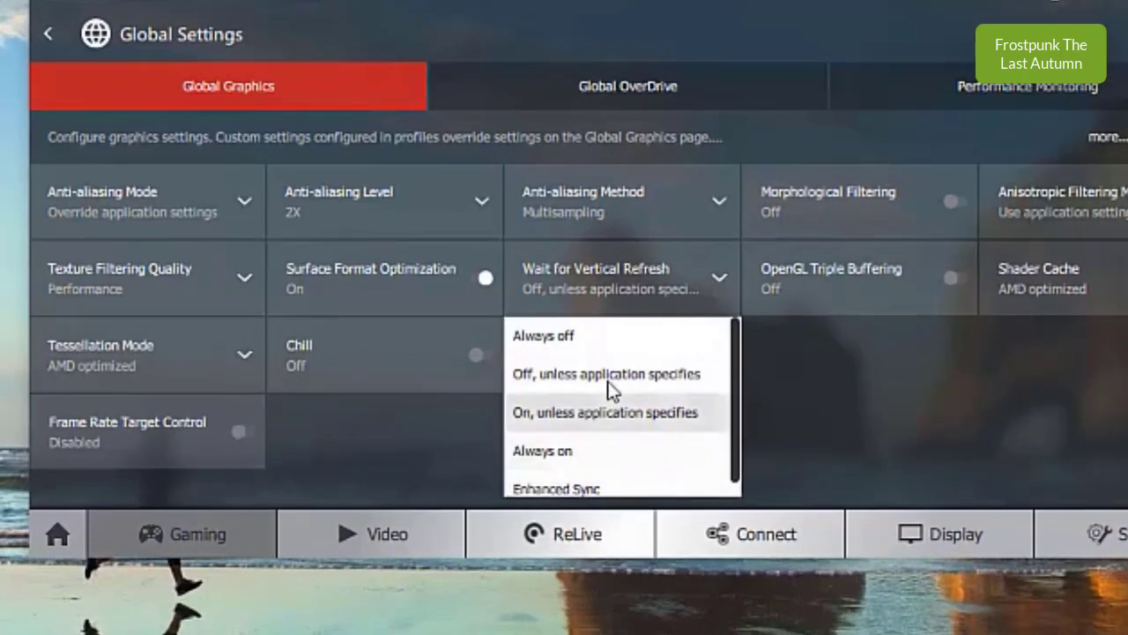
{"action": "left_click", "coordinate": [570, 335]}
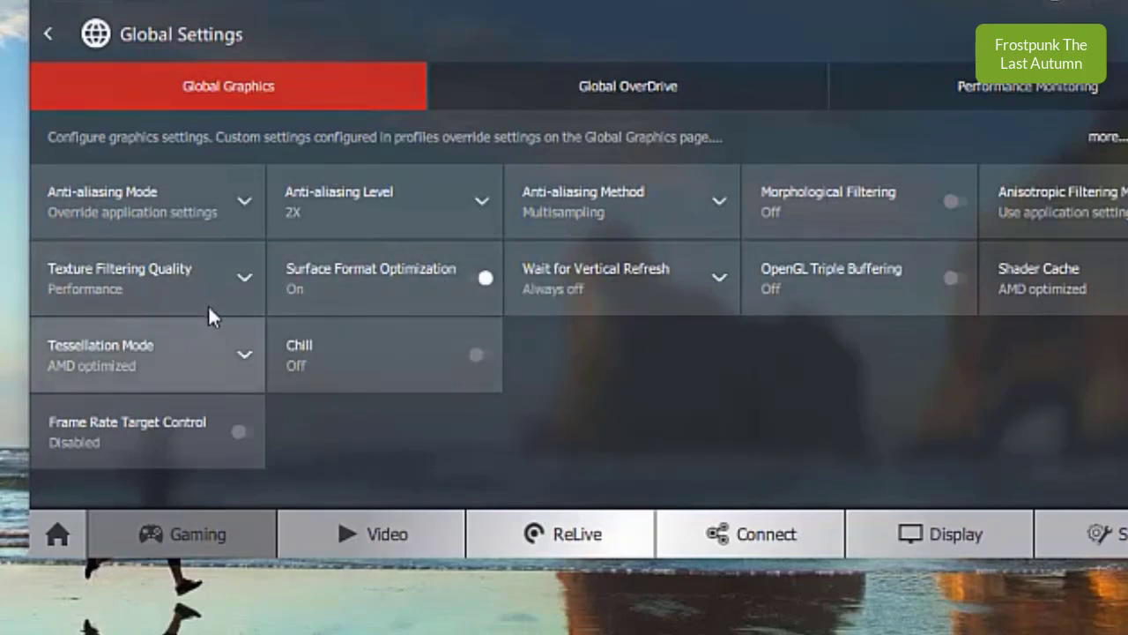
{"action": "left_click", "coordinate": [244, 358]}
{"action": "left_click", "coordinate": [241, 353]}
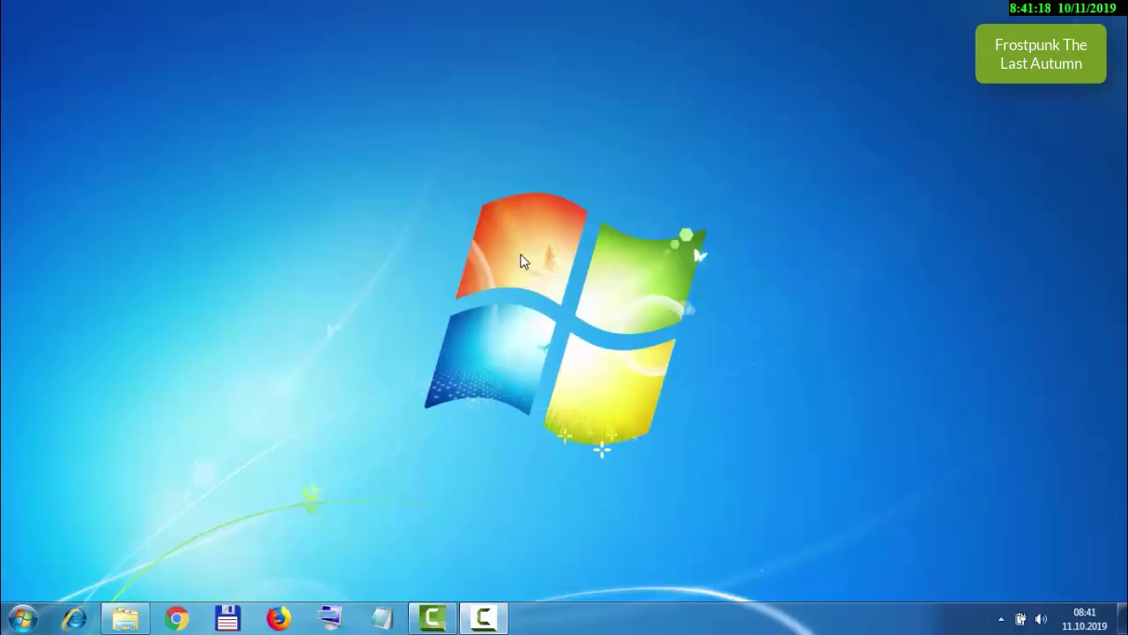
Step: Open the Intel Graphics and Media Control Panel from the desktop in Advanced Mode
{"action": "right_click", "coordinate": [522, 260]}
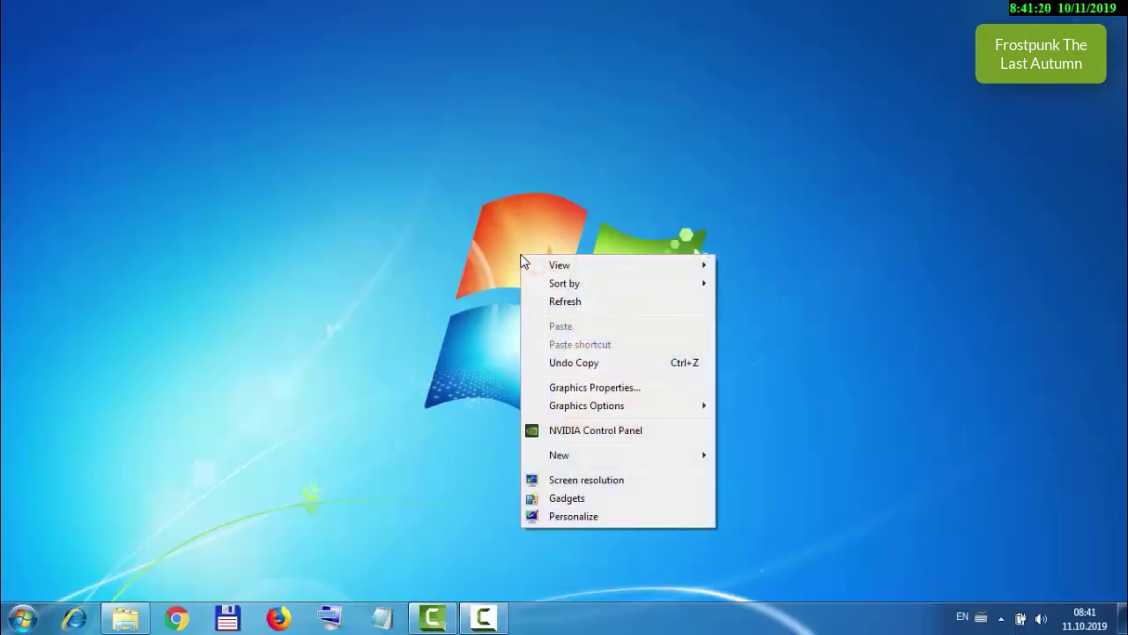
{"action": "left_click", "coordinate": [600, 389]}
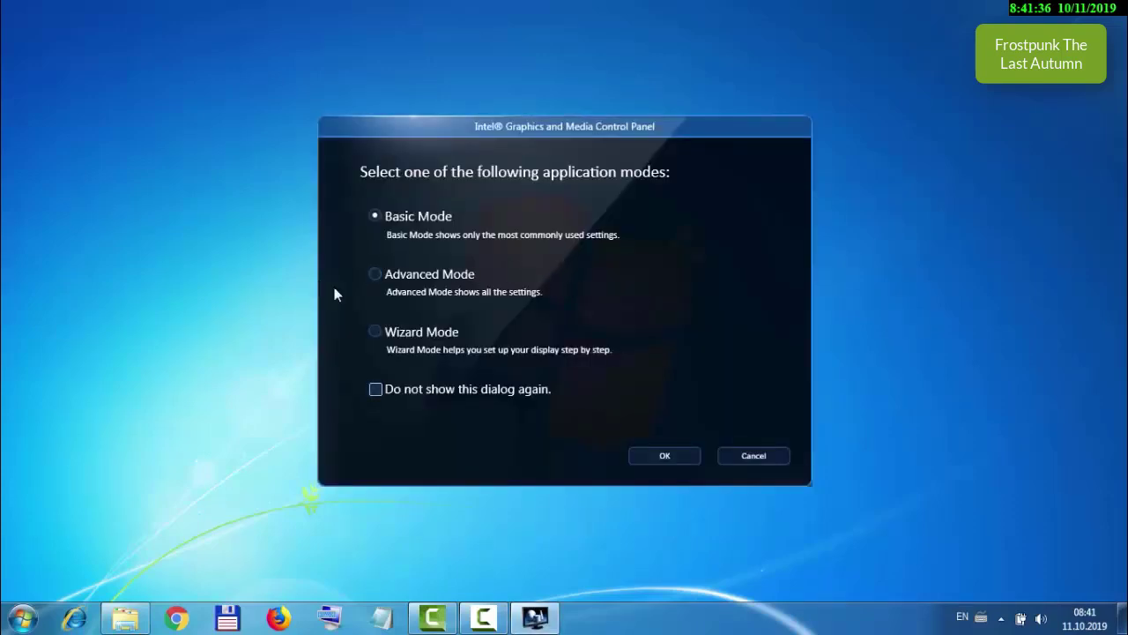
{"action": "left_click", "coordinate": [373, 274]}
{"action": "left_click", "coordinate": [663, 461]}
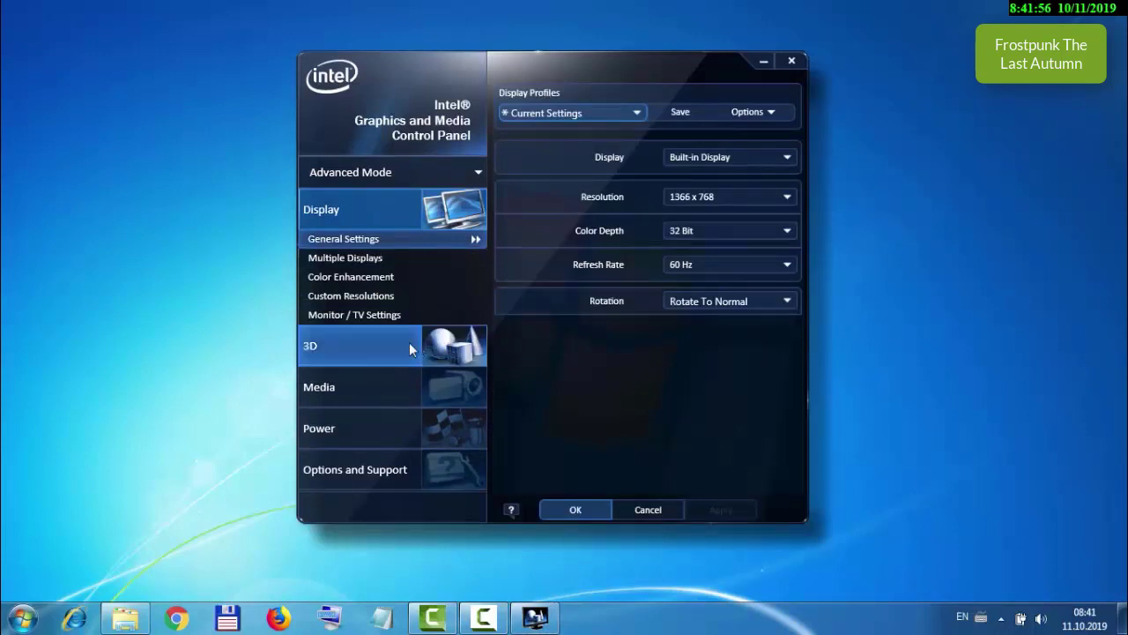
Step: Set the 3D Preference to Performance, keeping the current Windows color scheme, and apply and keep the new setting
{"action": "left_click", "coordinate": [322, 352]}
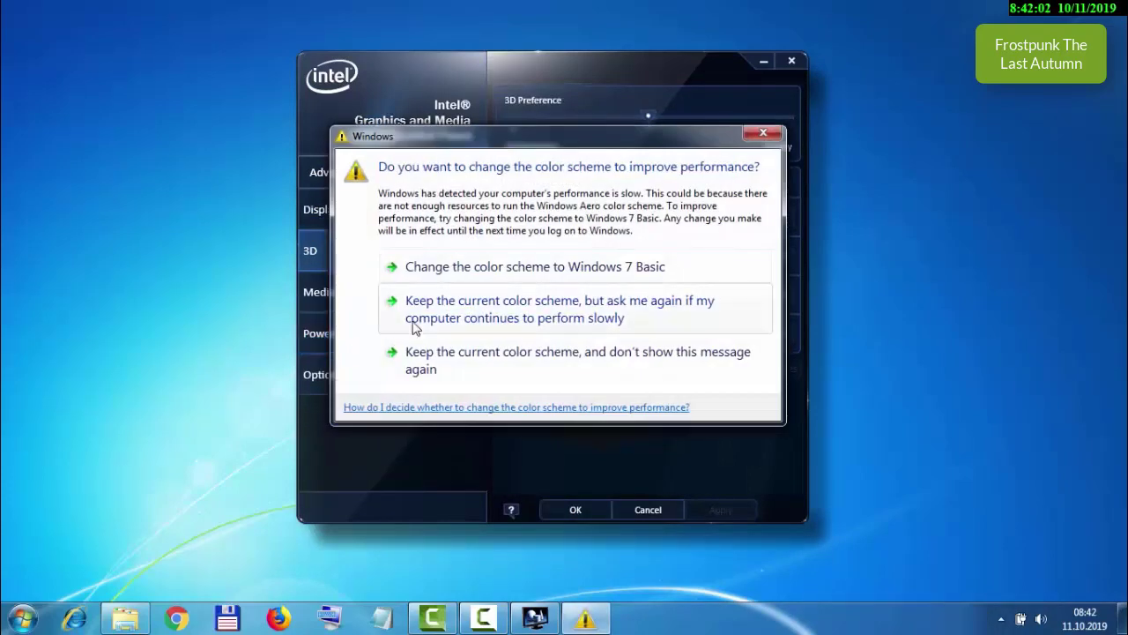
{"action": "left_click", "coordinate": [459, 319]}
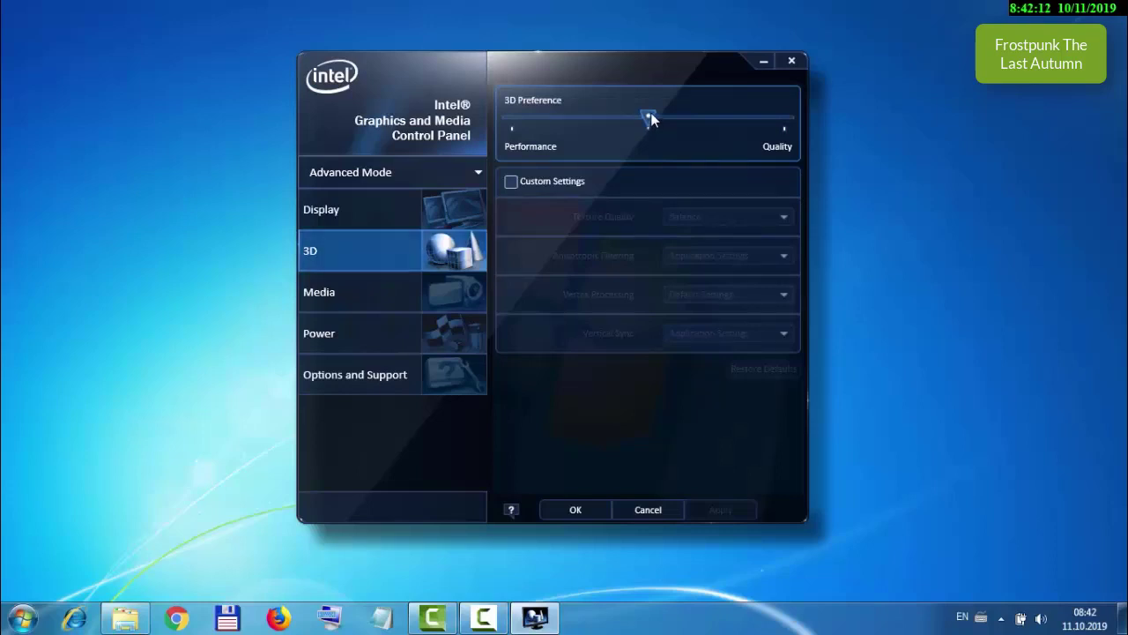
{"action": "left_click_drag", "start_coordinate": [649, 116], "coordinate": [511, 123]}
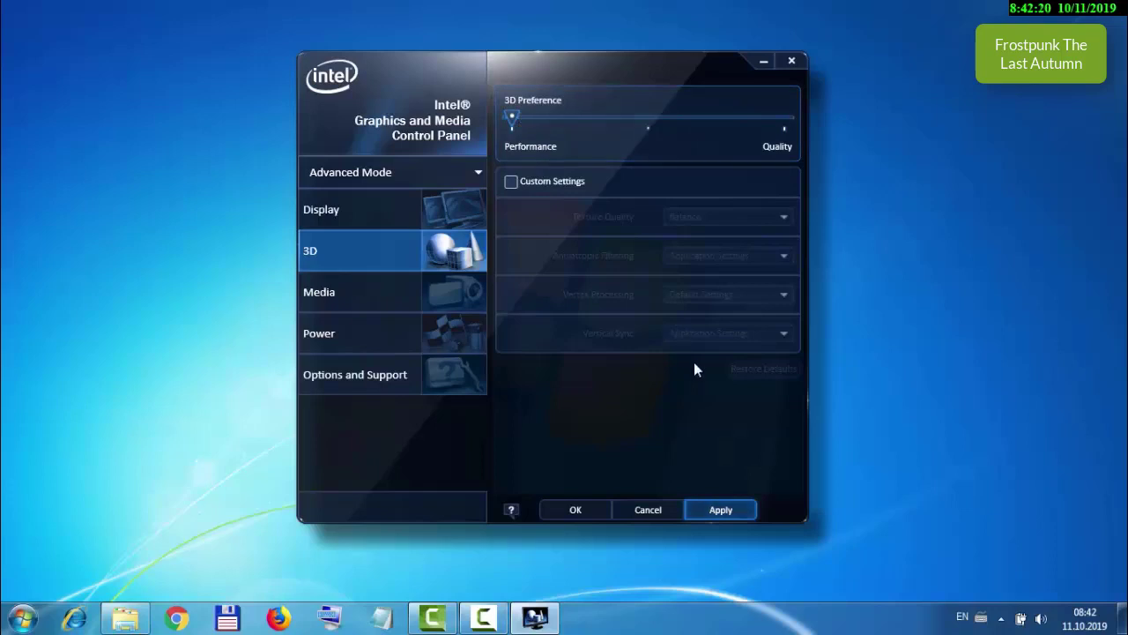
{"action": "left_click", "coordinate": [721, 510]}
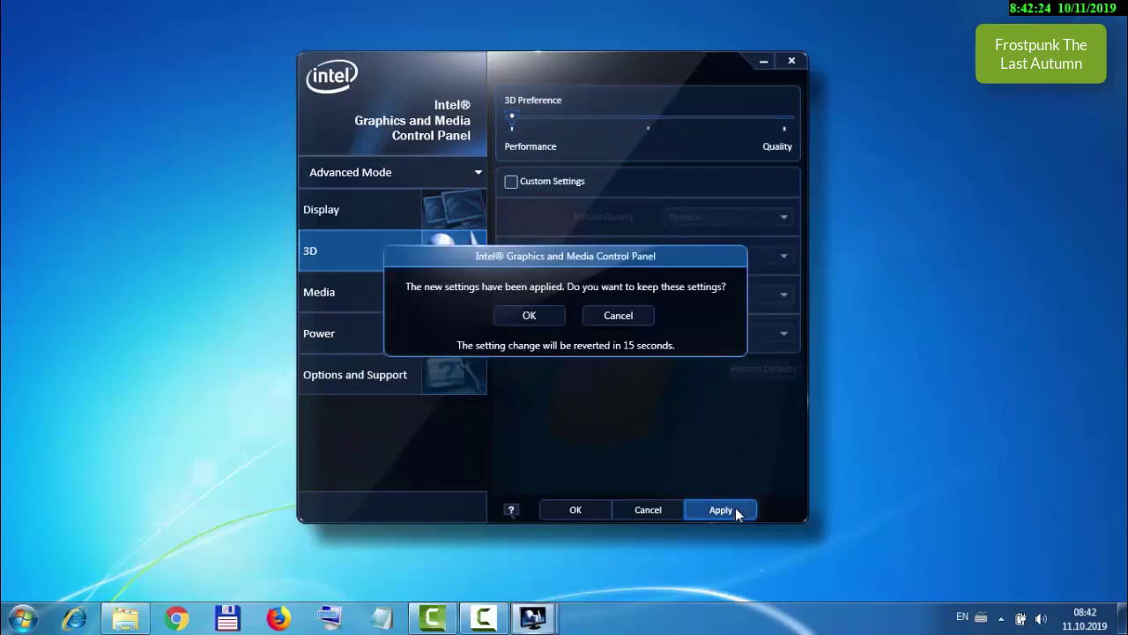
{"action": "left_click", "coordinate": [532, 315]}
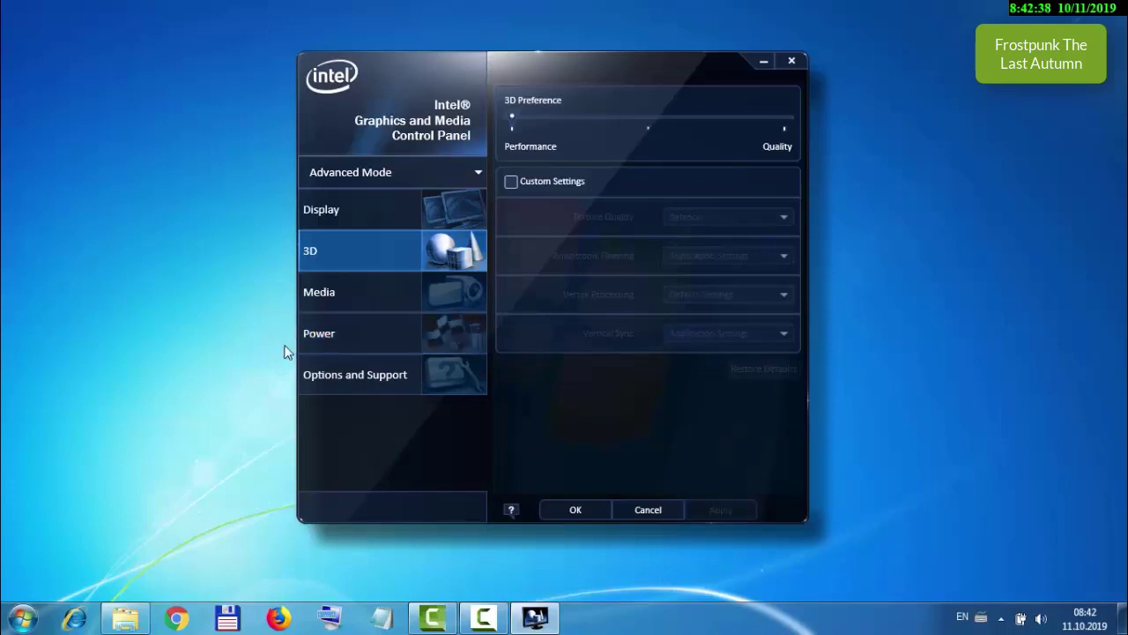
Step: Set the power plan for the Plugged in source to Maximum Performance, and apply and keep the change
{"action": "left_click", "coordinate": [334, 344]}
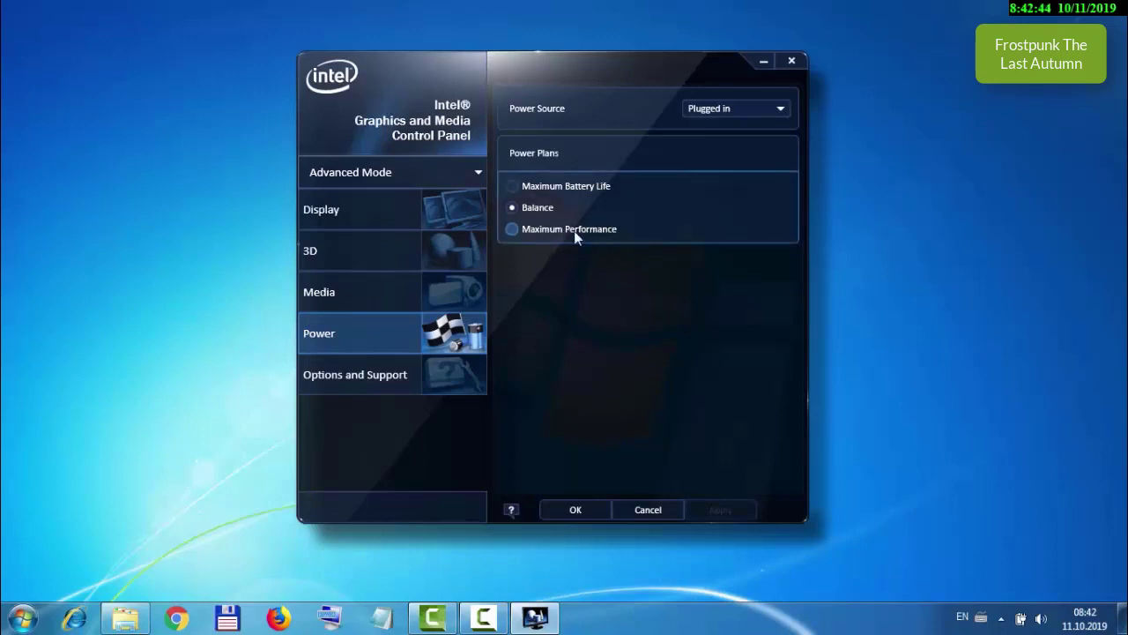
{"action": "left_click", "coordinate": [513, 229]}
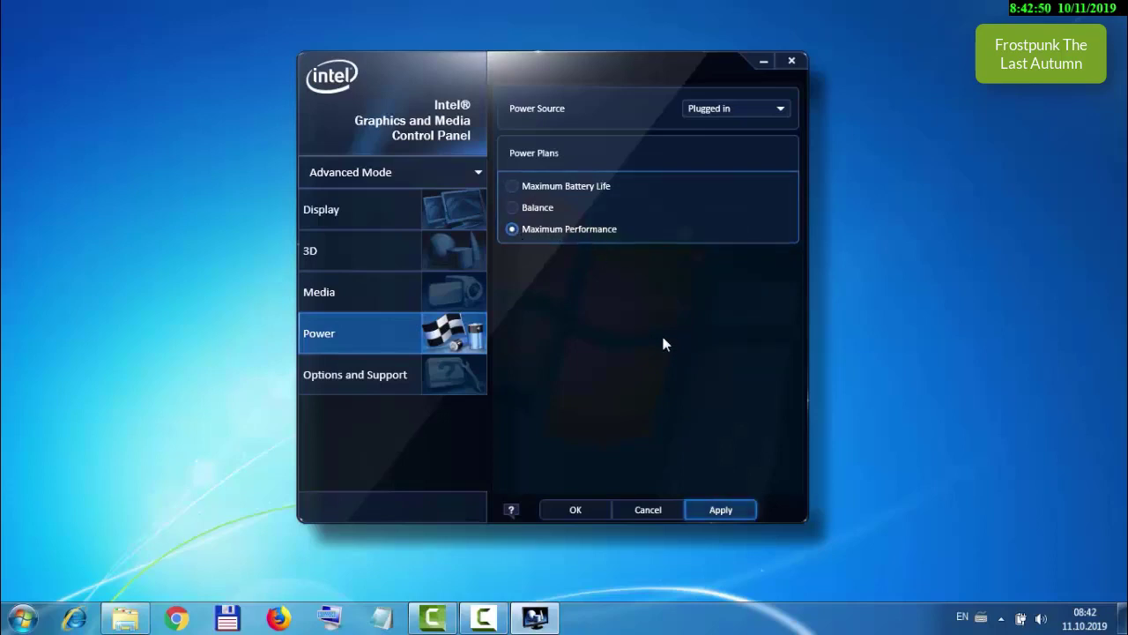
{"action": "left_click", "coordinate": [728, 511]}
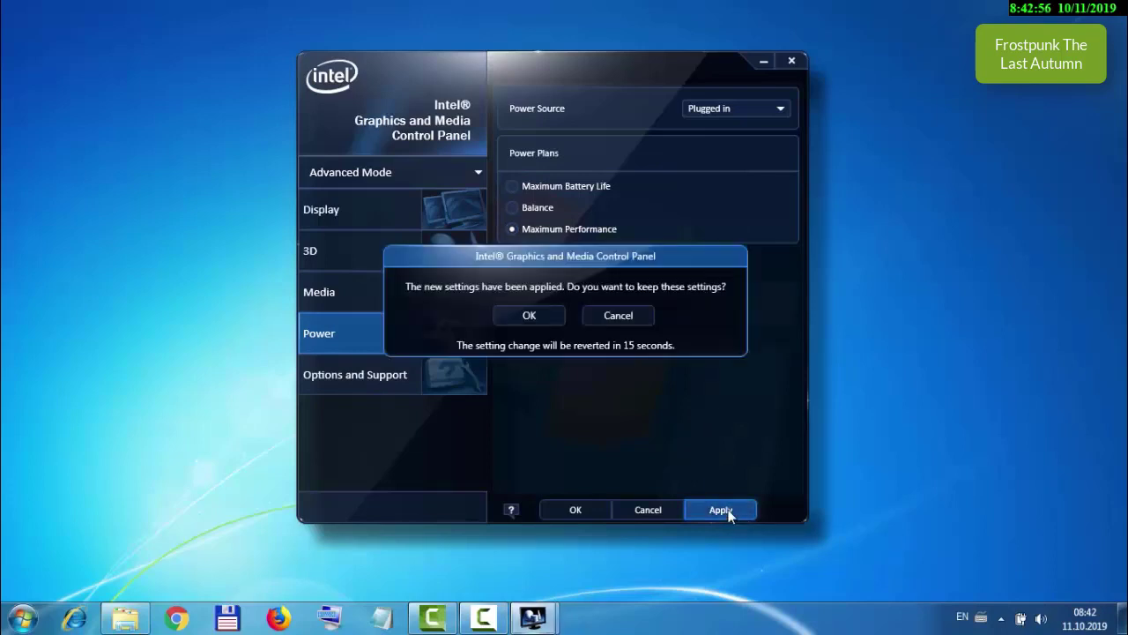
{"action": "left_click", "coordinate": [539, 322]}
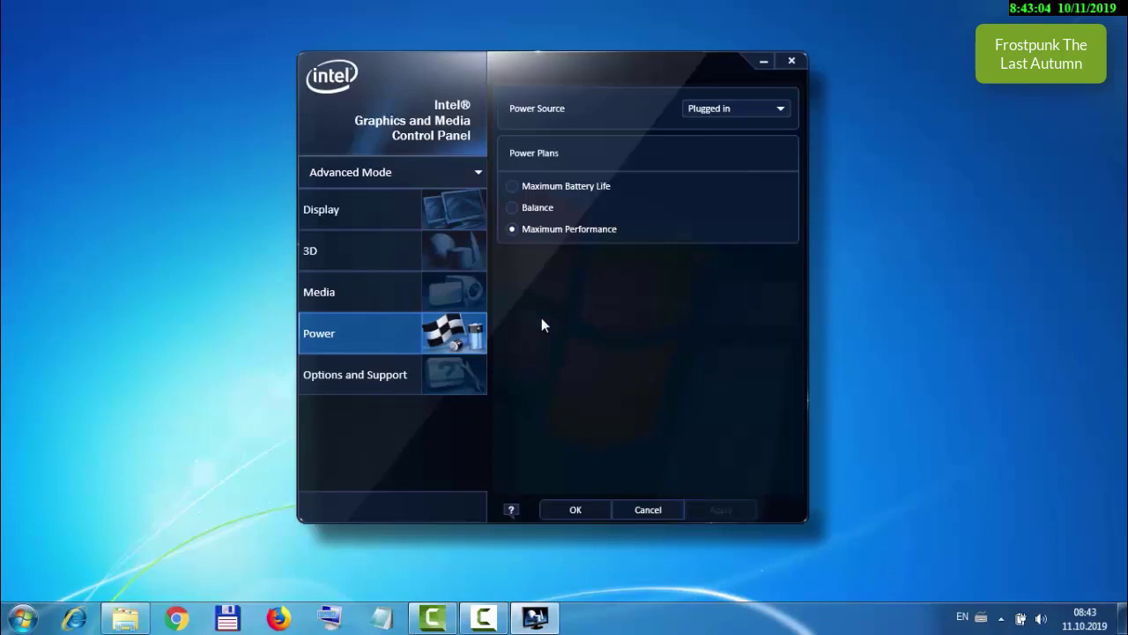
Step: Check the available power sources, recheck the 3D Preference and power plan settings, and close the Intel control panel with its settings accepted
{"action": "left_click", "coordinate": [779, 110]}
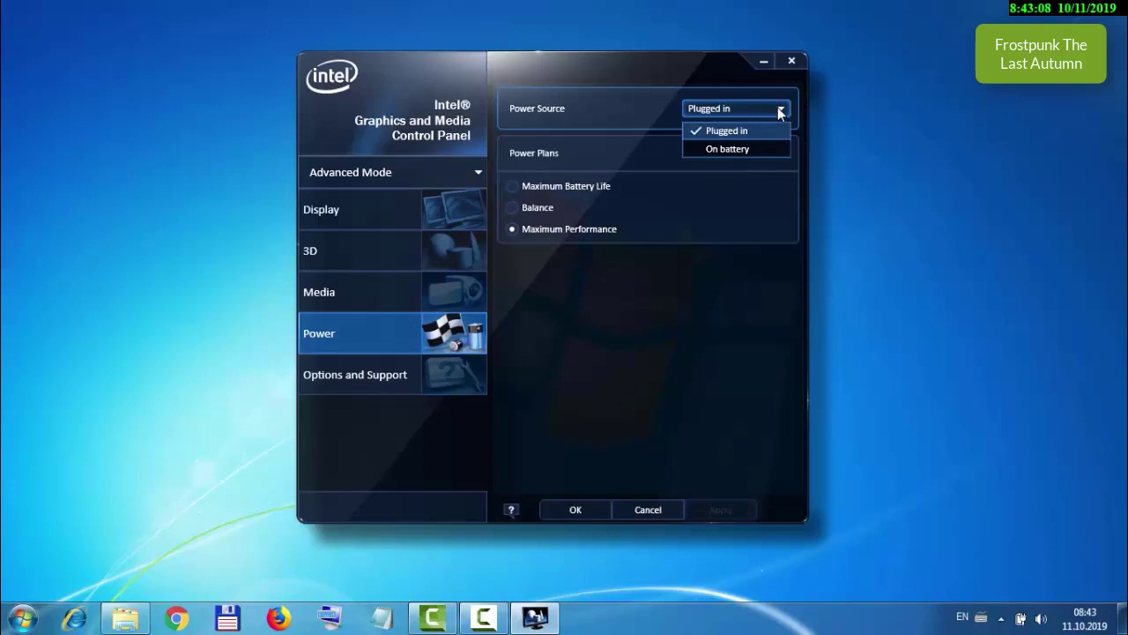
{"action": "left_click", "coordinate": [779, 111]}
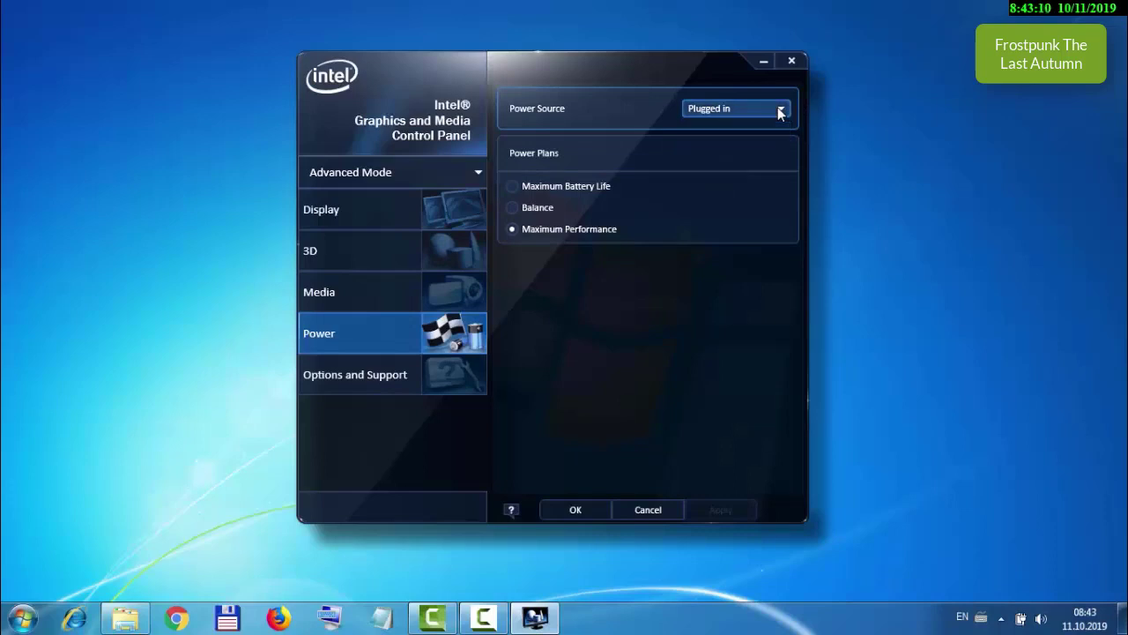
{"action": "left_click", "coordinate": [452, 241]}
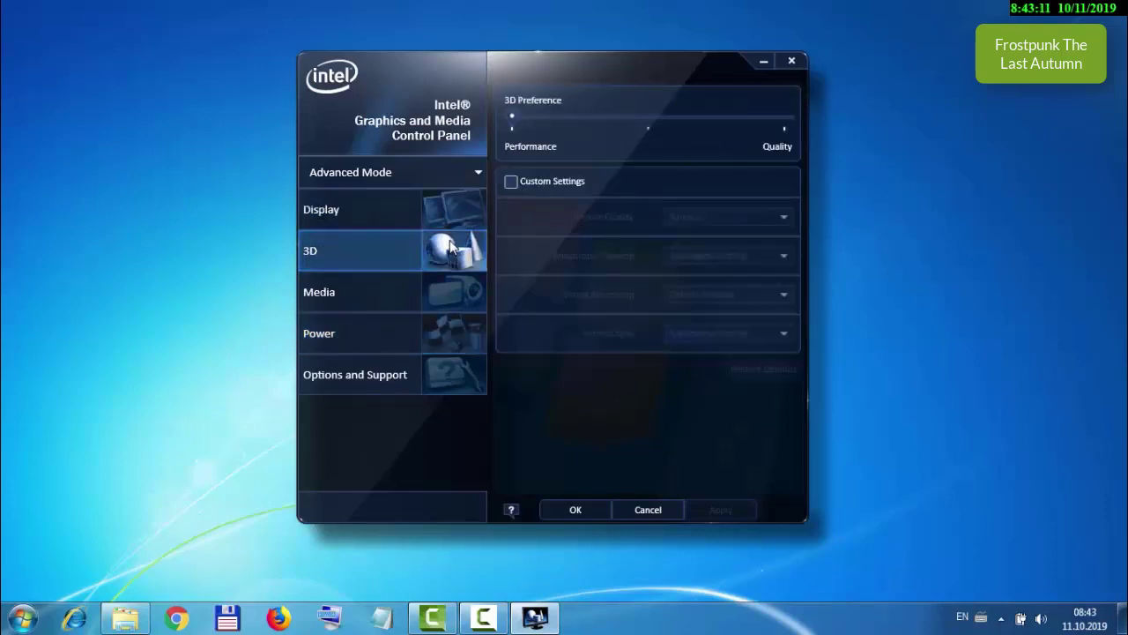
{"action": "left_click", "coordinate": [512, 121]}
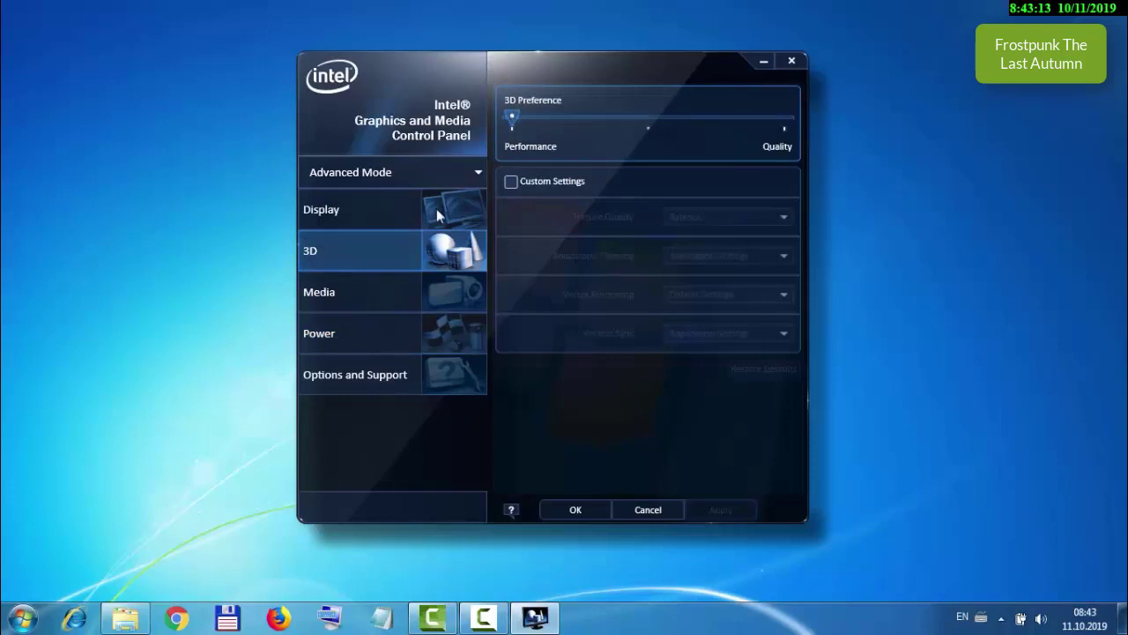
{"action": "left_click", "coordinate": [365, 326]}
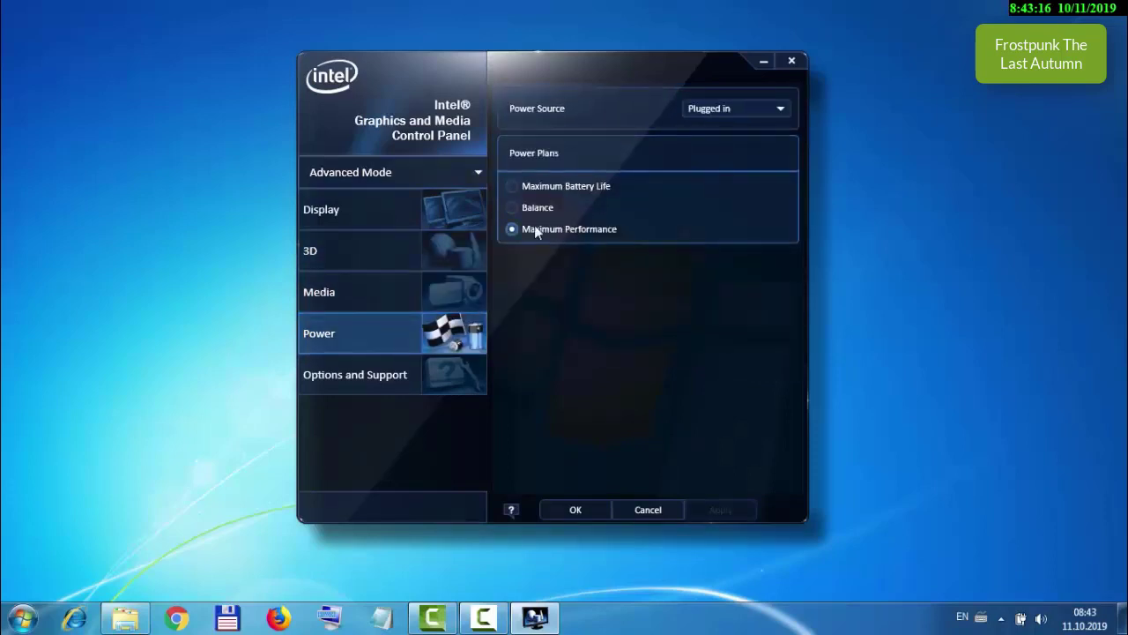
{"action": "left_click", "coordinate": [545, 225]}
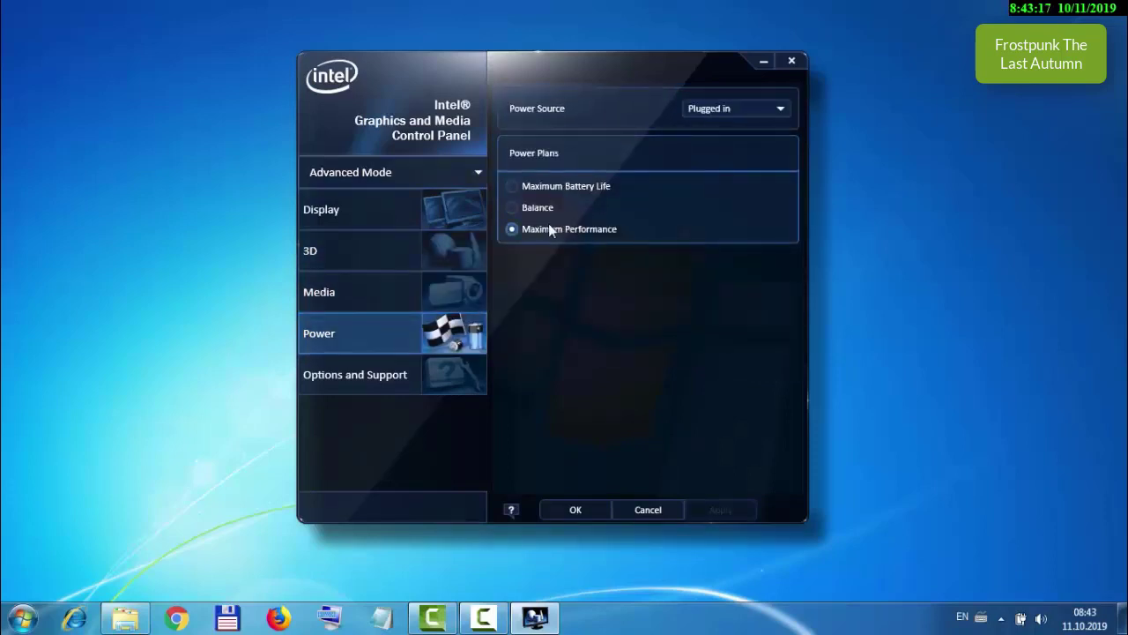
{"action": "left_click", "coordinate": [584, 510]}
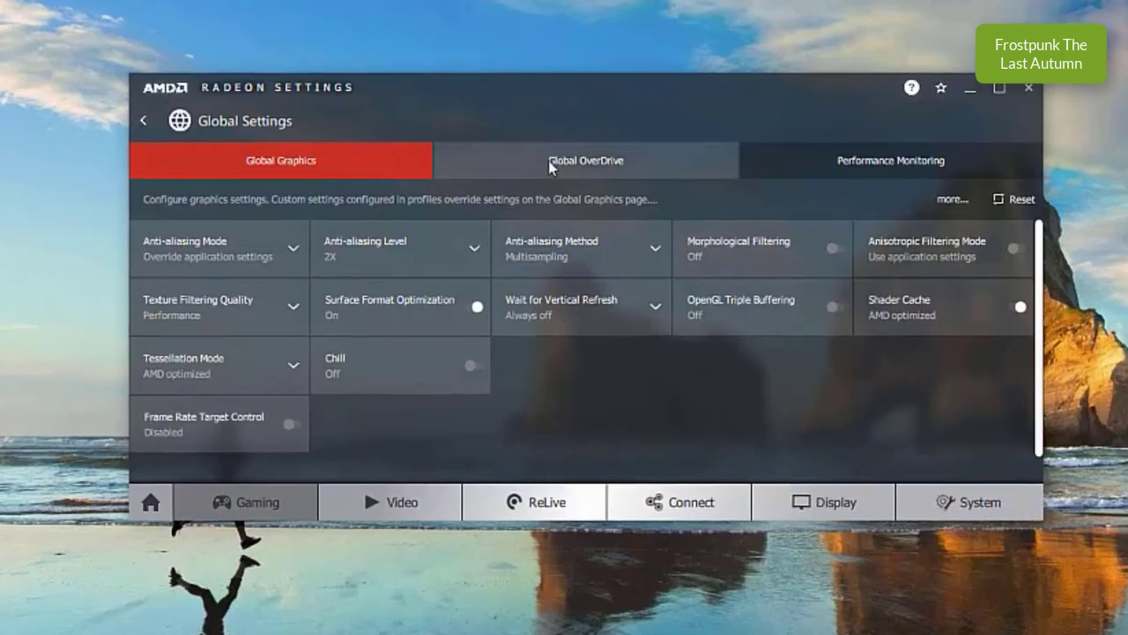
Step: In AMD Radeon Settings, accept the Global OverDrive warning and move the power limit to 20% with the GPU clock at about 794 MHz
{"action": "left_click", "coordinate": [535, 220]}
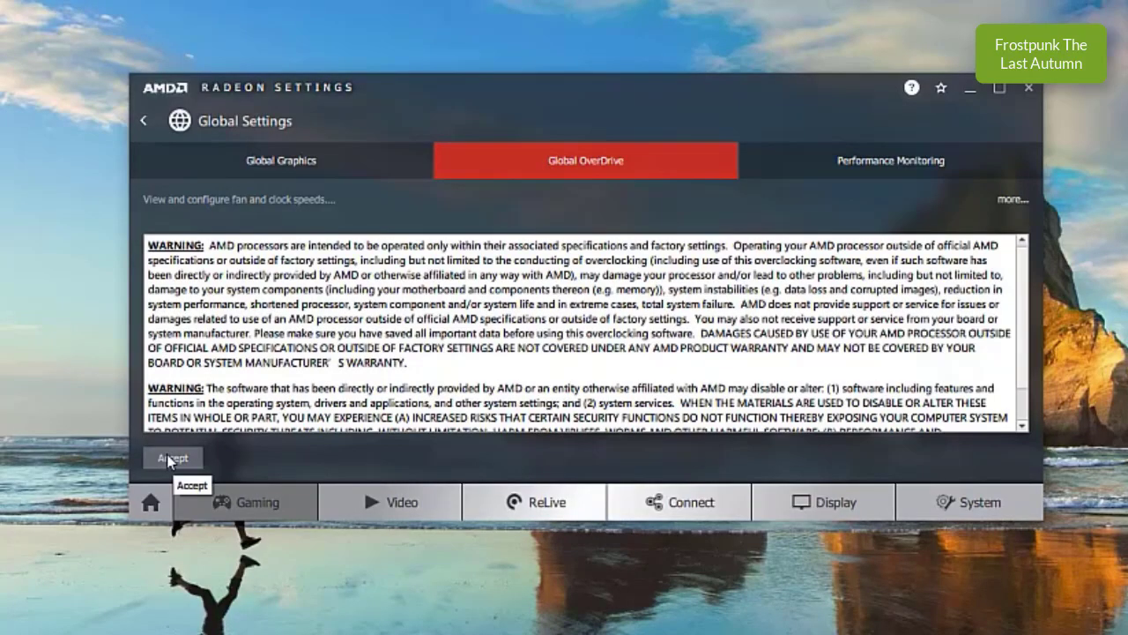
{"action": "left_click", "coordinate": [169, 459]}
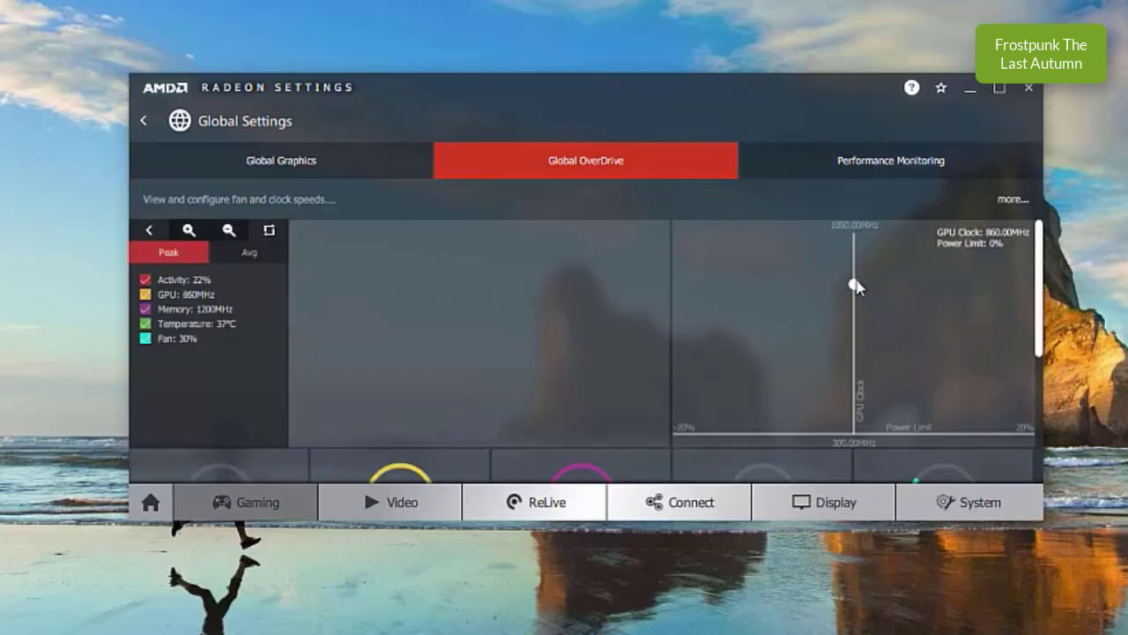
{"action": "left_click_drag", "start_coordinate": [856, 283], "coordinate": [931, 288]}
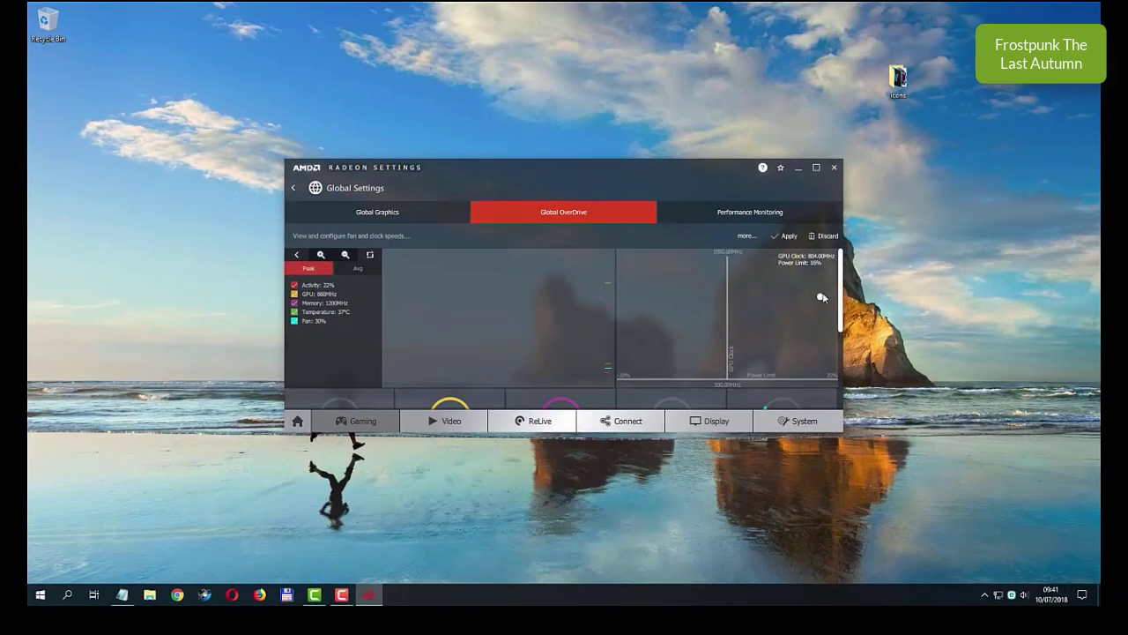
{"action": "left_click_drag", "start_coordinate": [822, 296], "coordinate": [846, 299]}
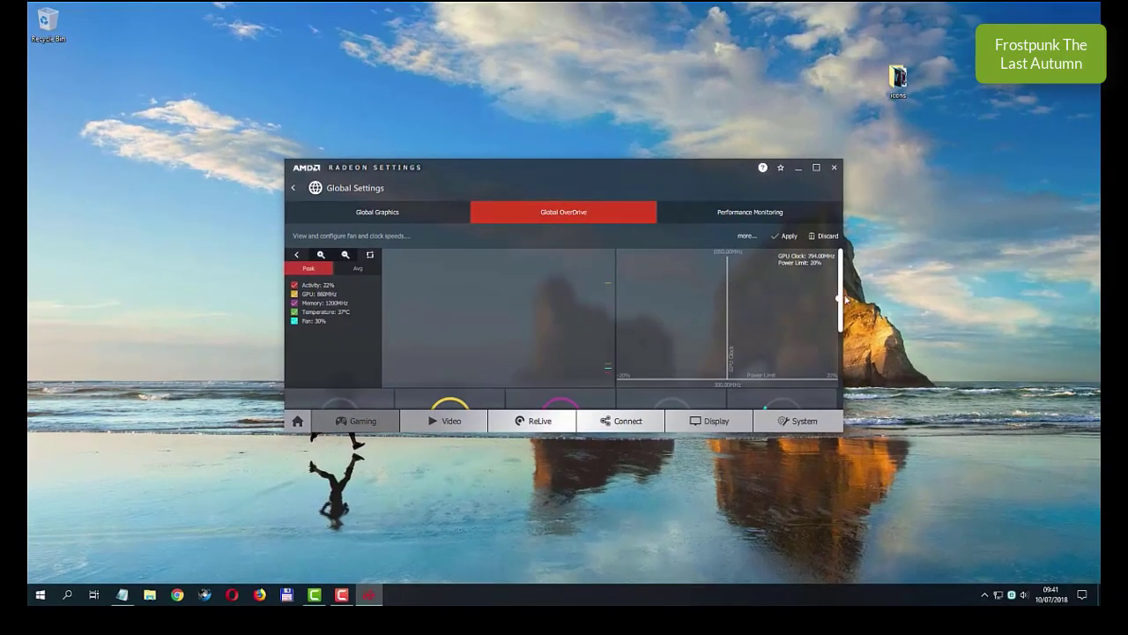